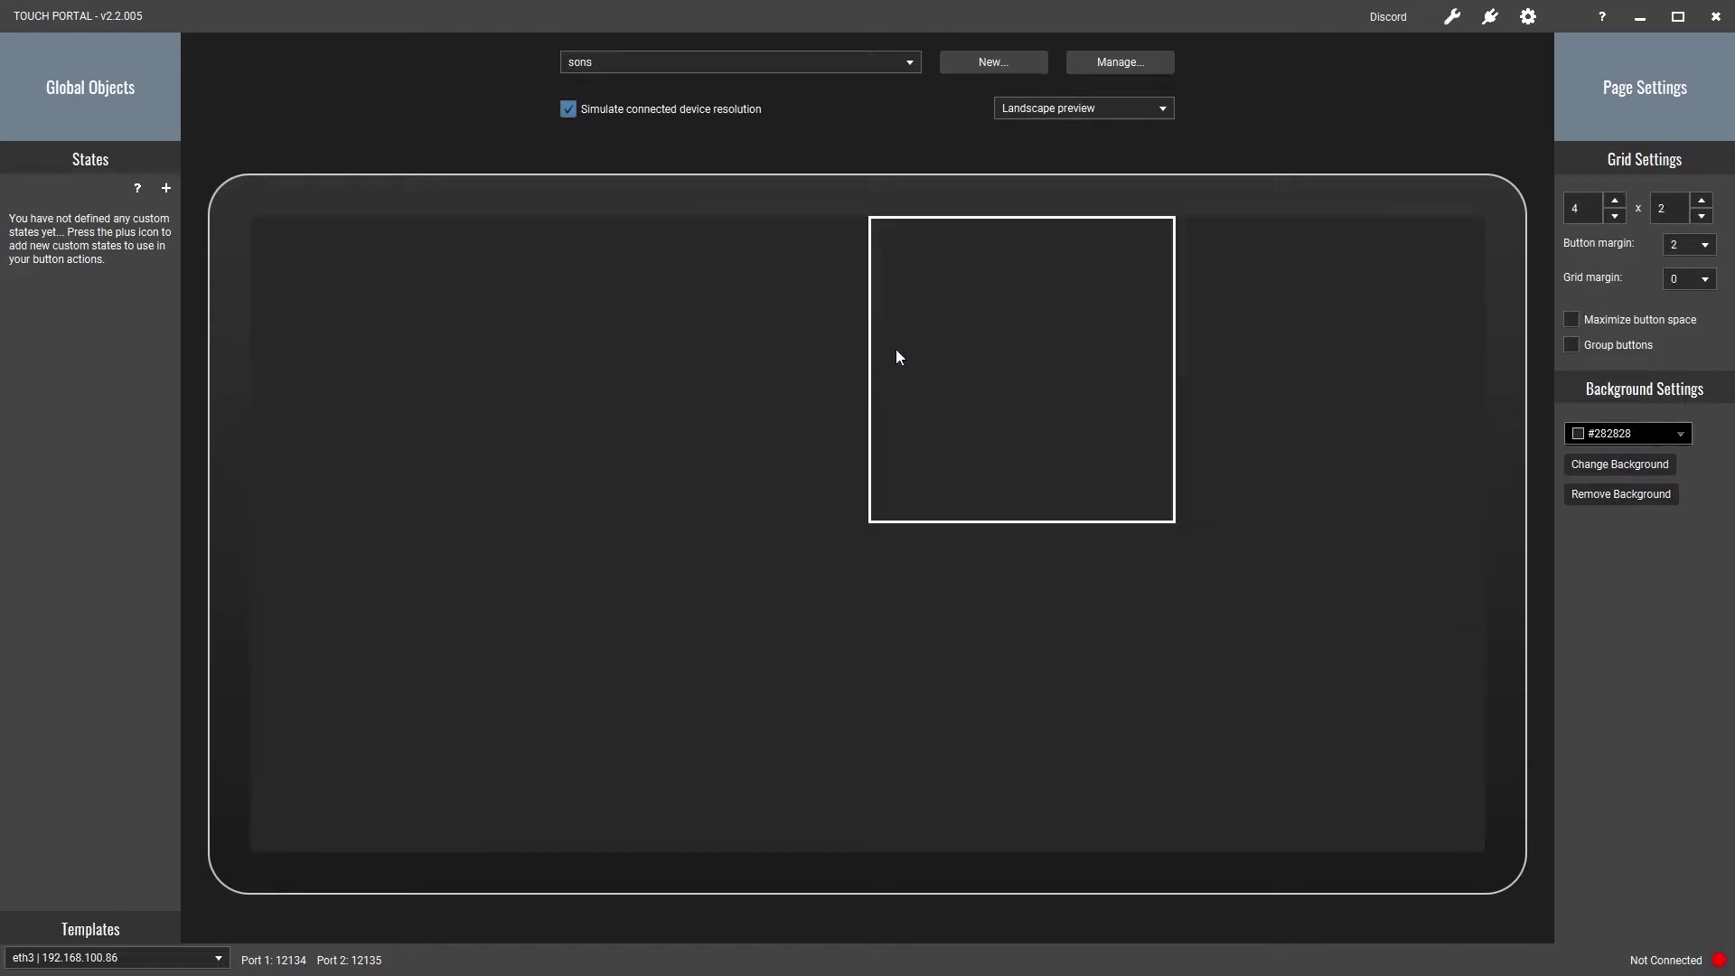
On the (main) page, add a button labelled "sons" beside STREAM with a Go To Page action leading to the sons page
{"action": "left_click", "coordinate": [747, 62]}
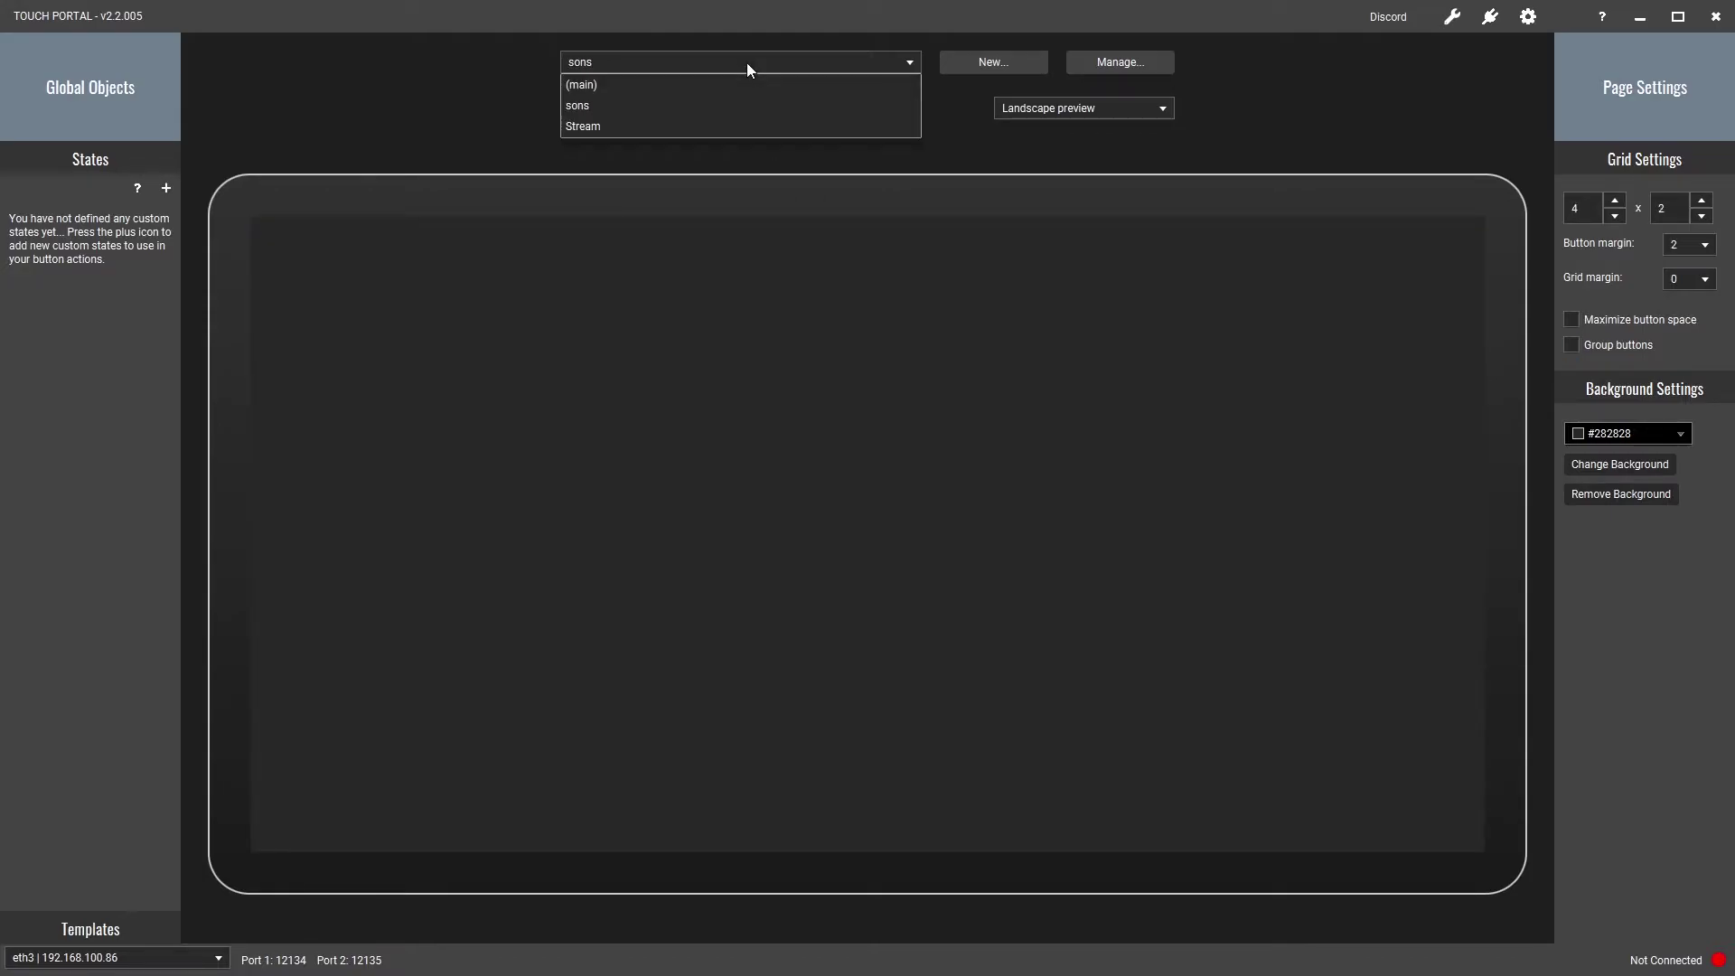
{"action": "left_click", "coordinate": [589, 85]}
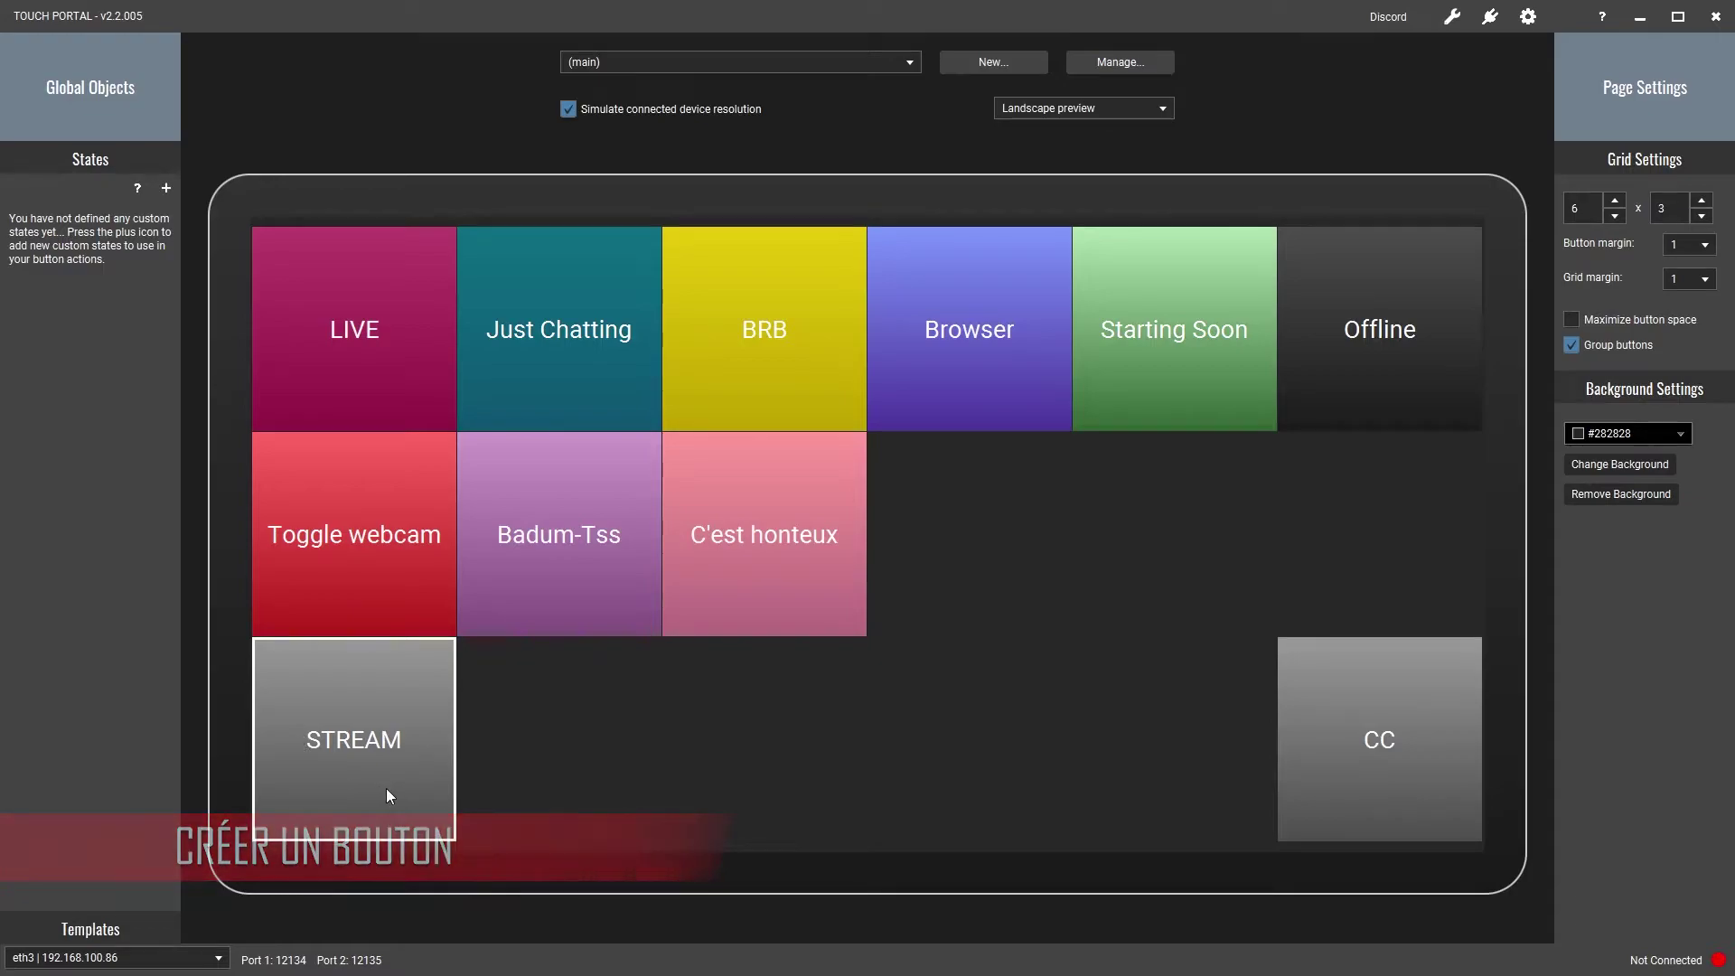
{"action": "left_click", "coordinate": [571, 782]}
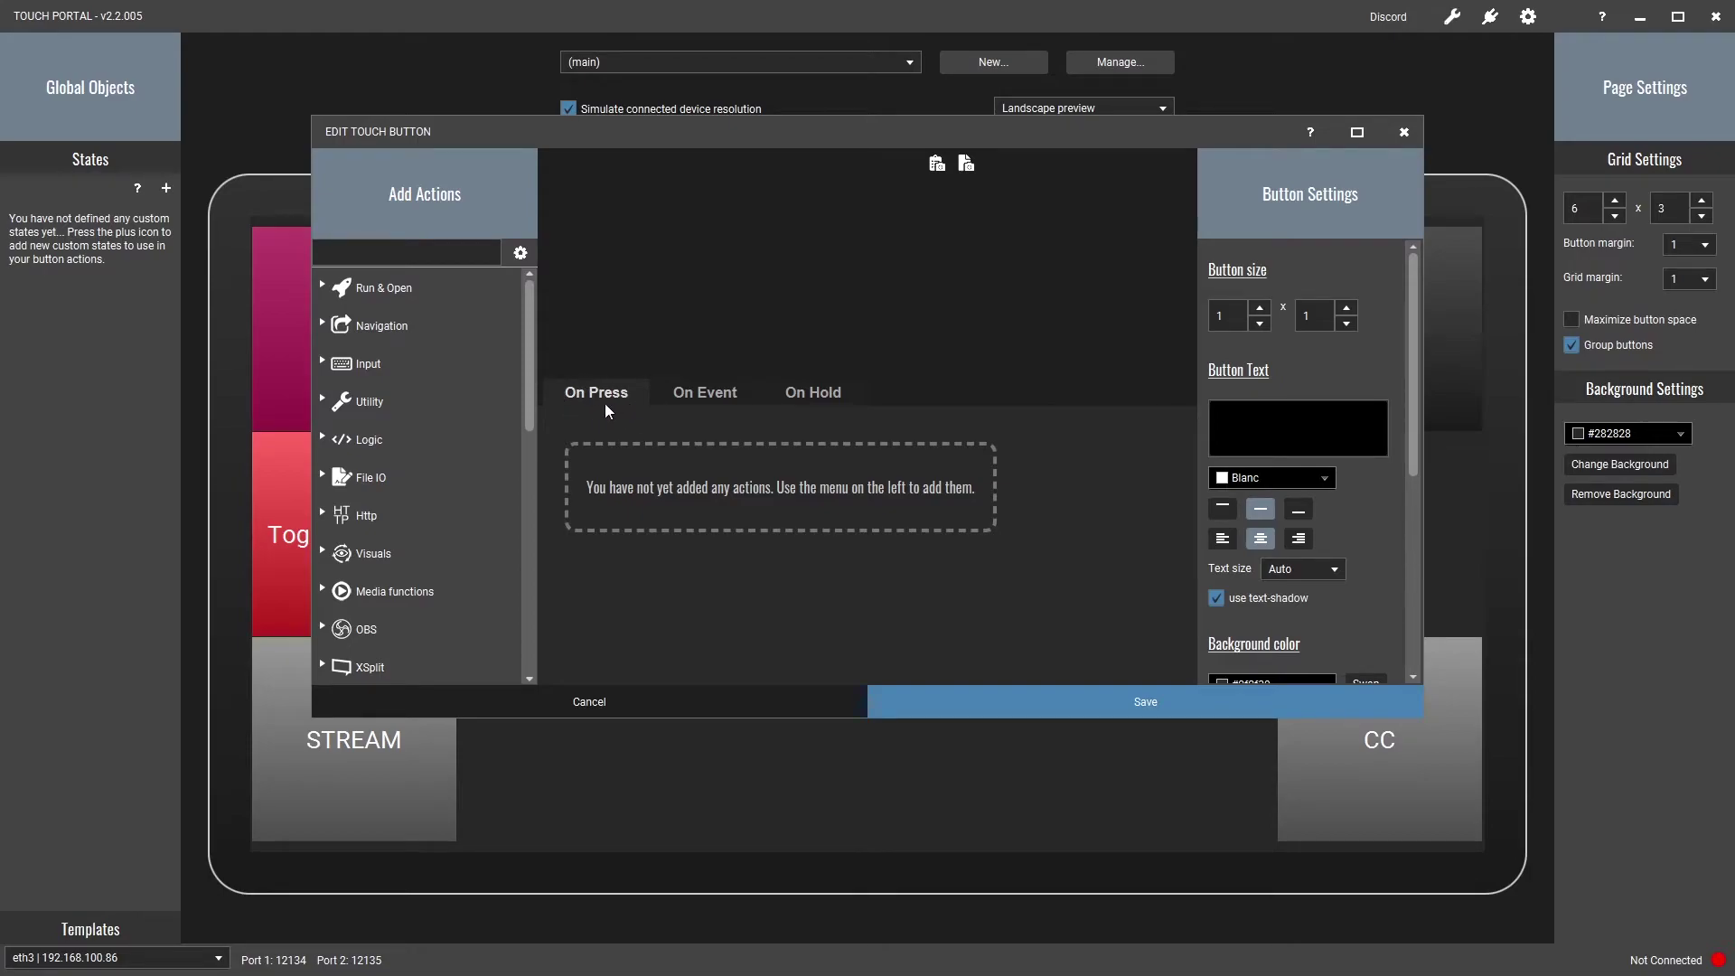
{"action": "left_click", "coordinate": [320, 324]}
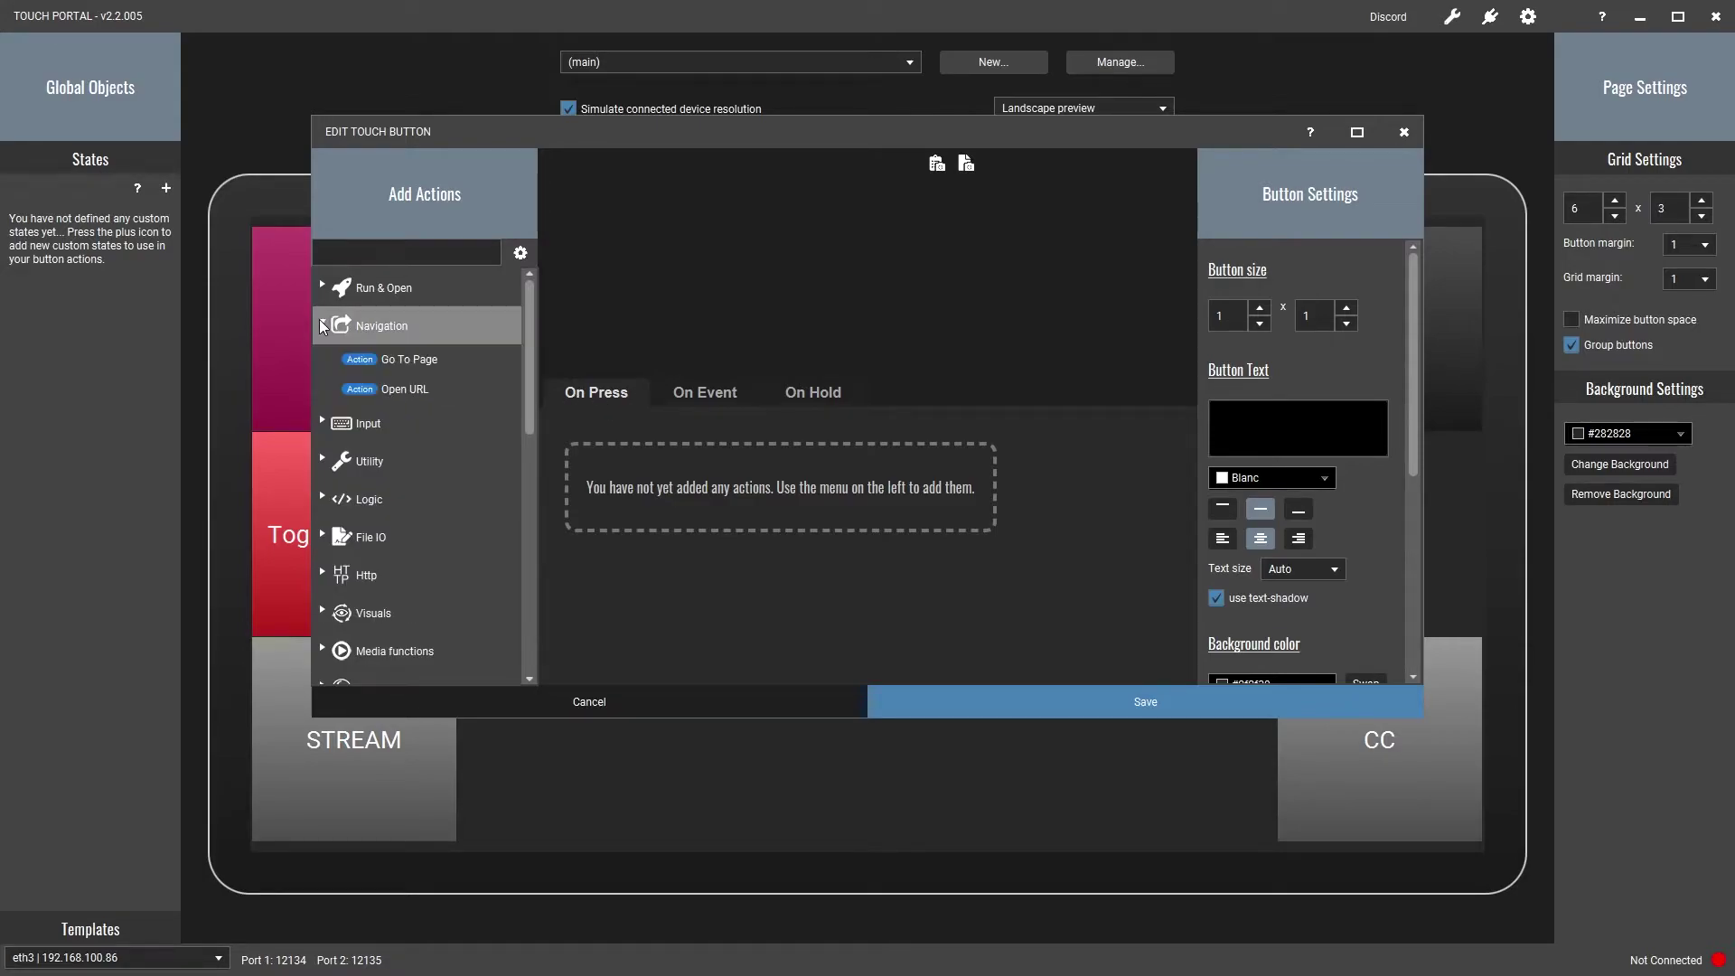
{"action": "double_click", "coordinate": [433, 374]}
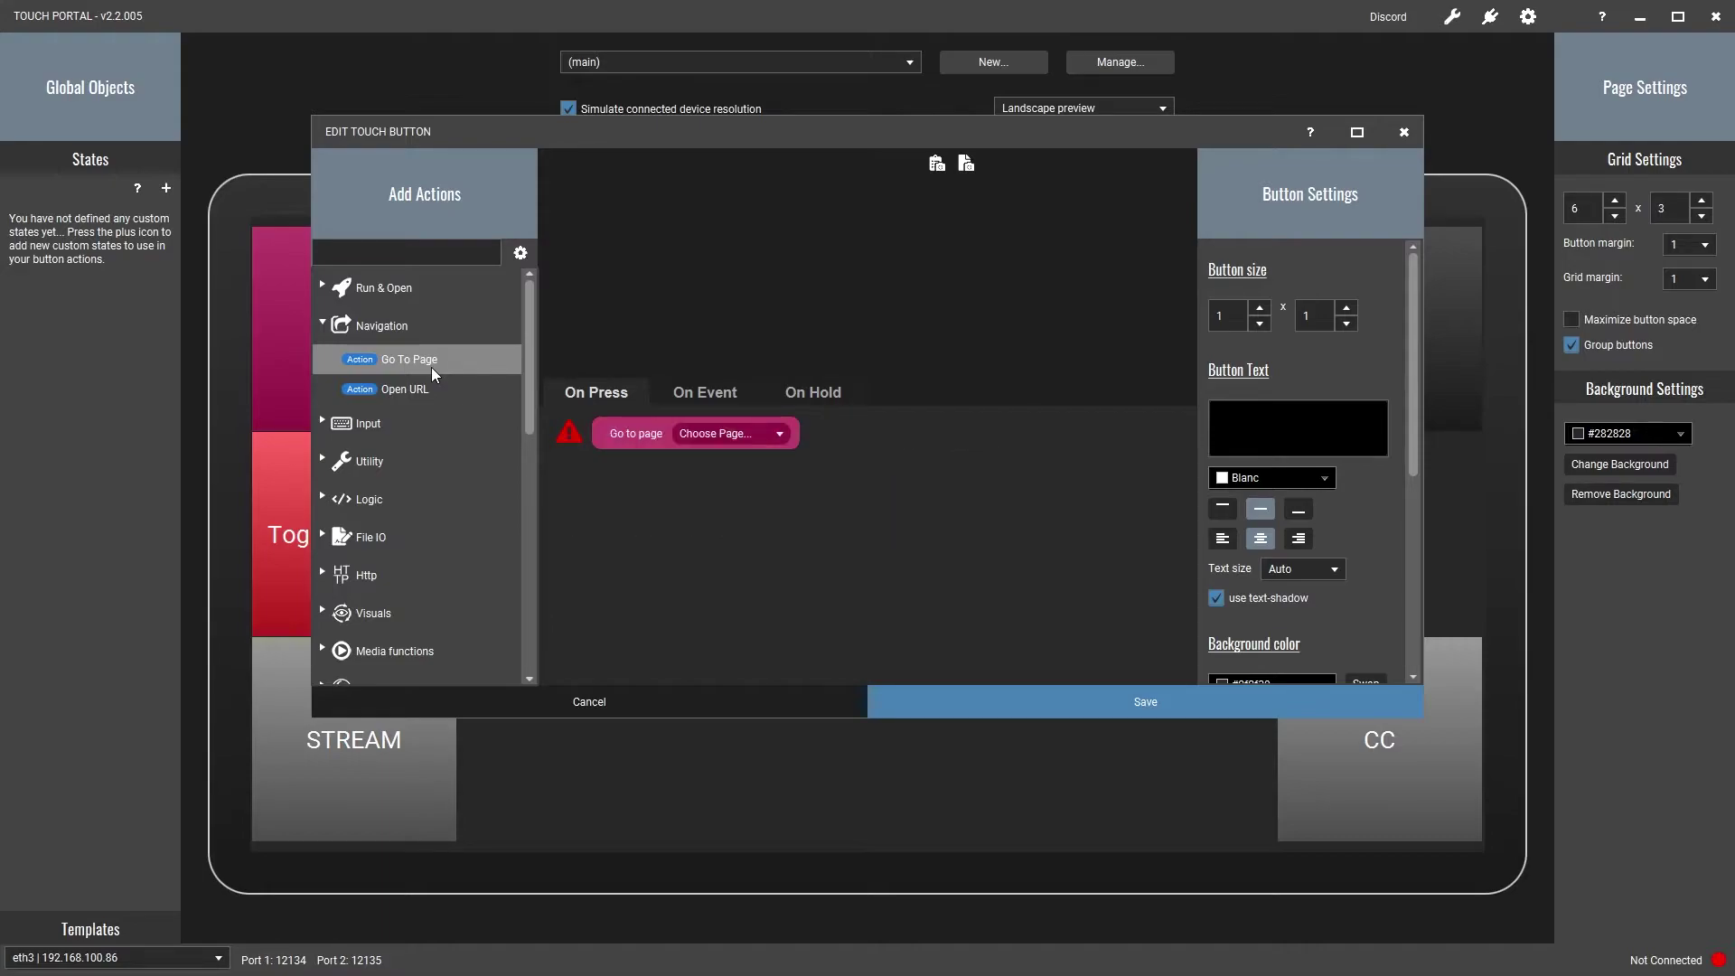
{"action": "left_click", "coordinate": [774, 438]}
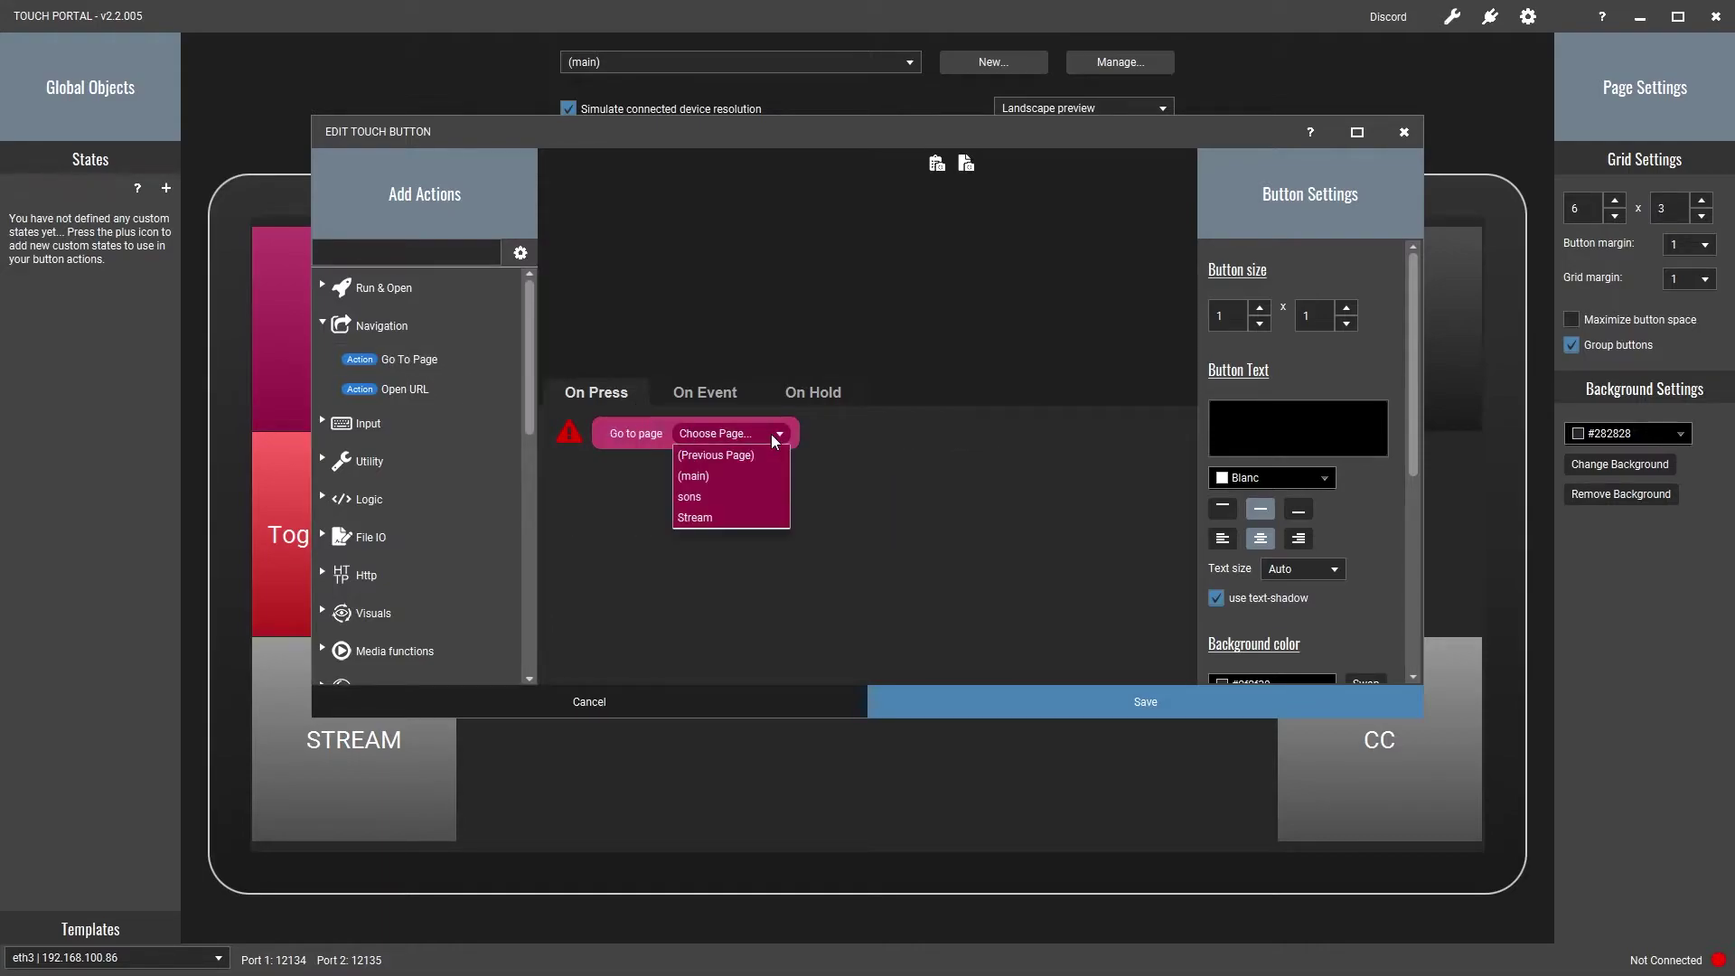
{"action": "left_click", "coordinate": [695, 499]}
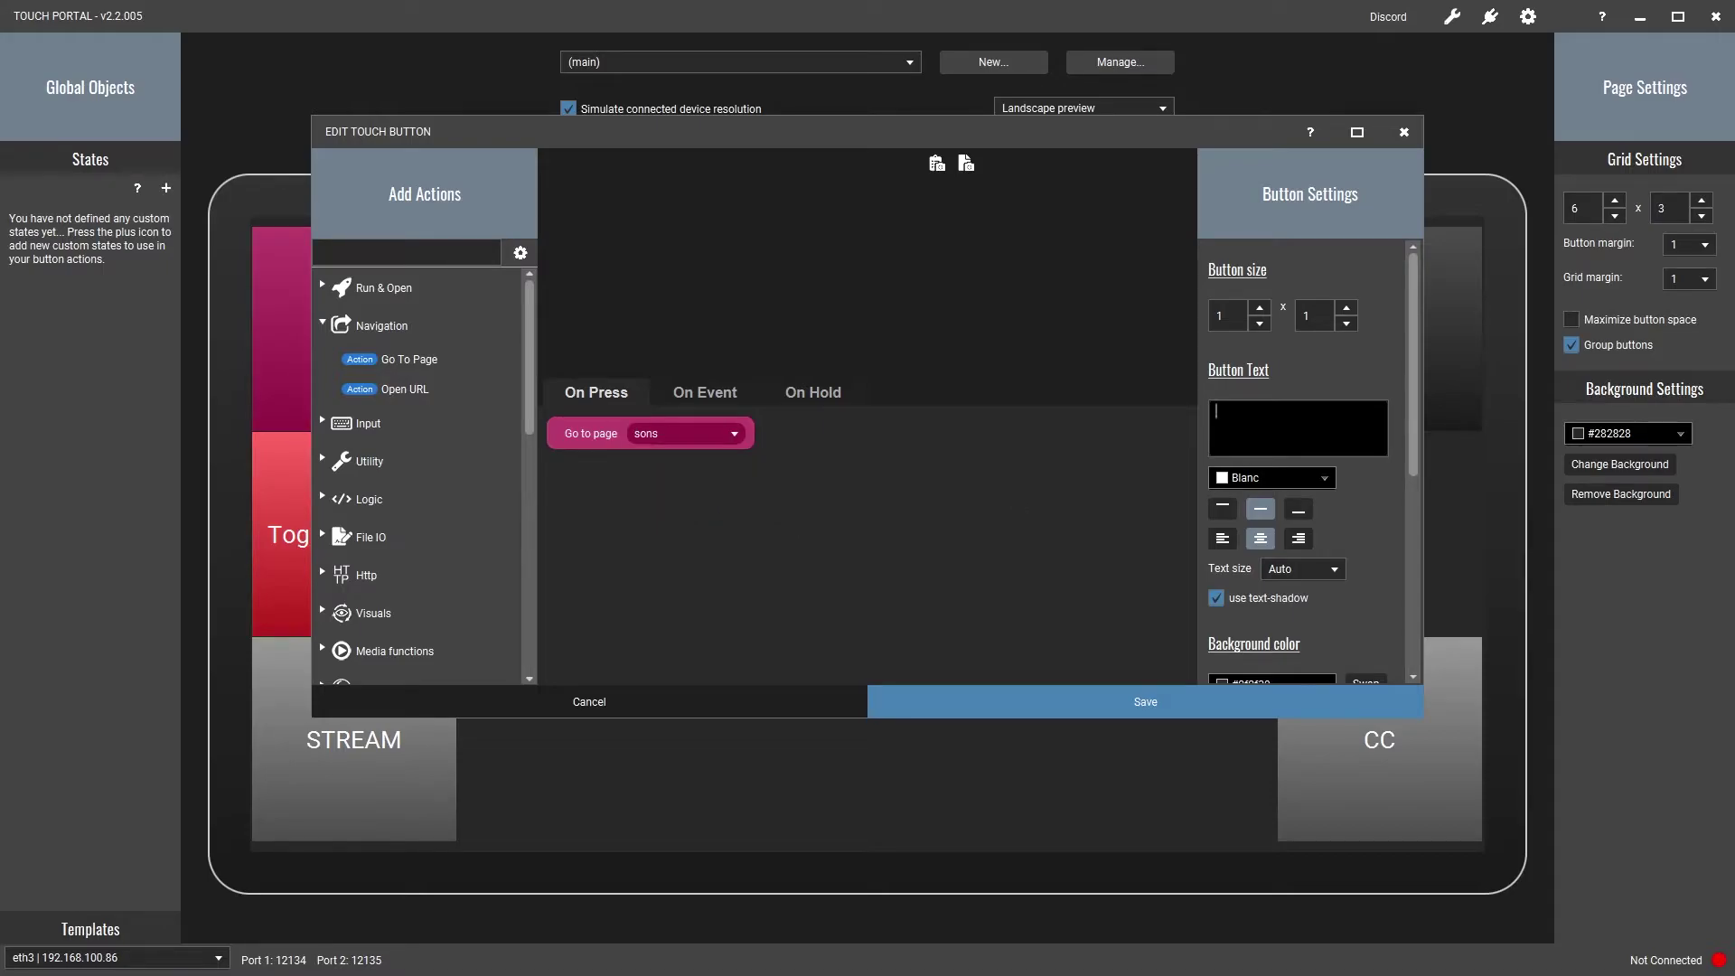
{"action": "left_click", "coordinate": [1143, 707]}
On the sons page, add a button labelled "main" in the lower-left cell with a Go To Page action leading to (main)
{"action": "left_click", "coordinate": [634, 62]}
{"action": "left_click", "coordinate": [607, 105]}
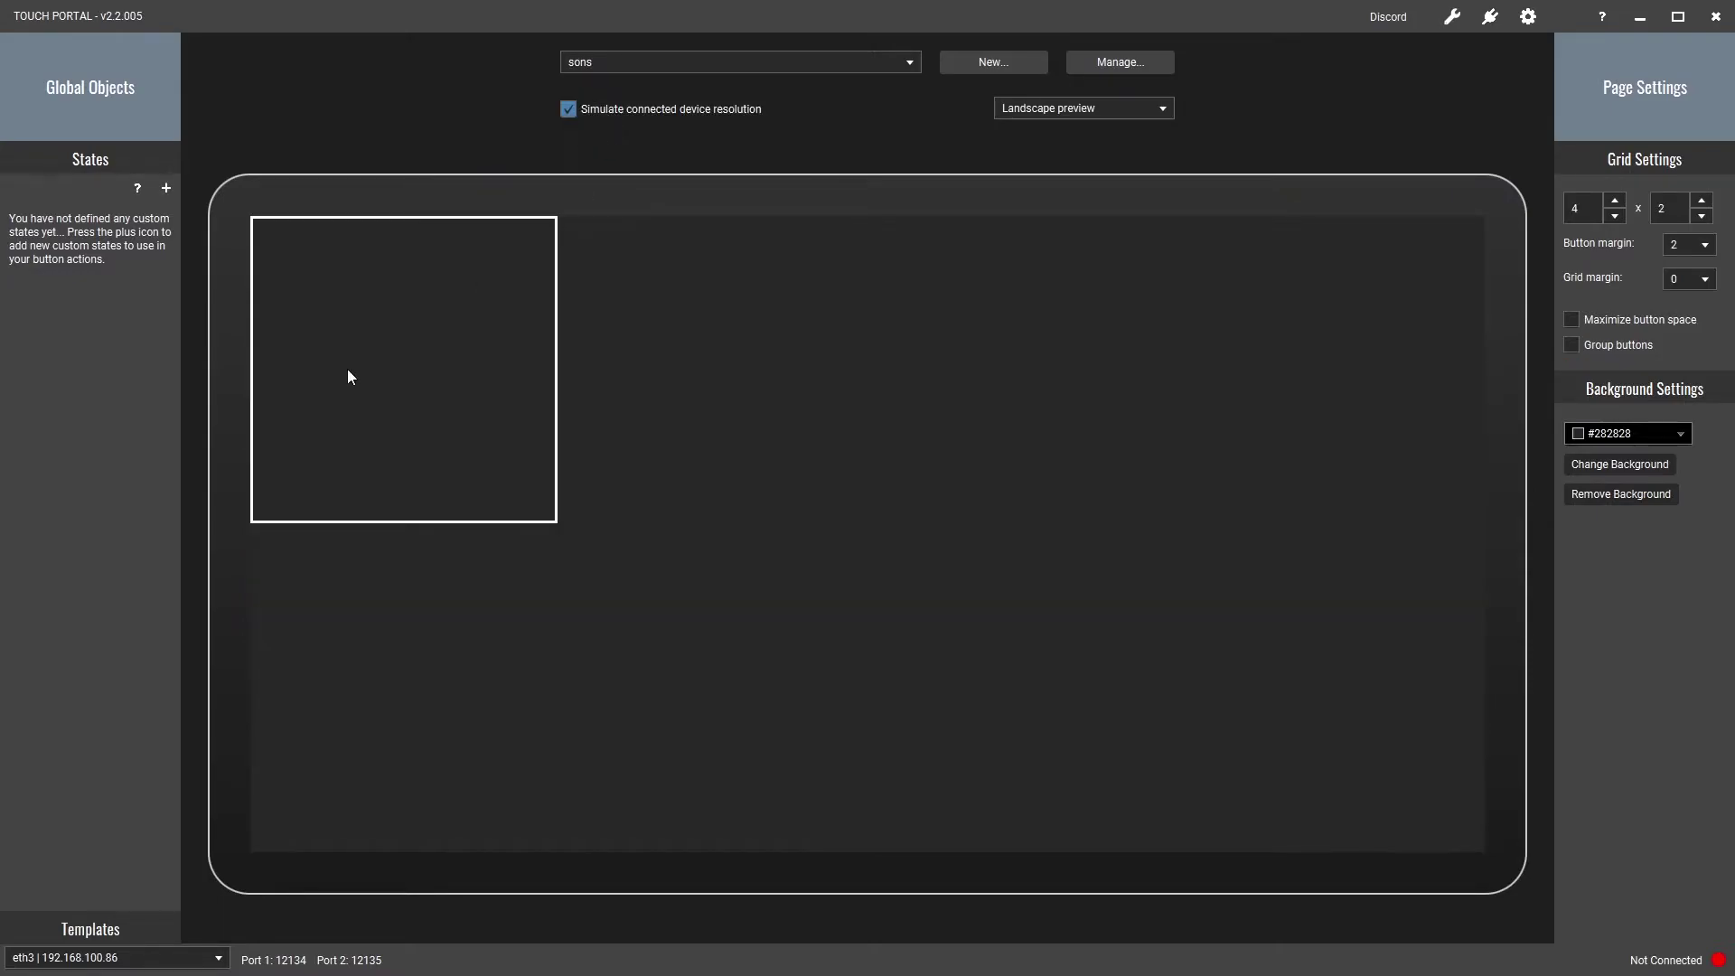
{"action": "left_click", "coordinate": [376, 605]}
{"action": "left_click_drag", "start_coordinate": [407, 359], "coordinate": [697, 515]}
{"action": "left_click", "coordinate": [737, 434]}
{"action": "left_click", "coordinate": [701, 479]}
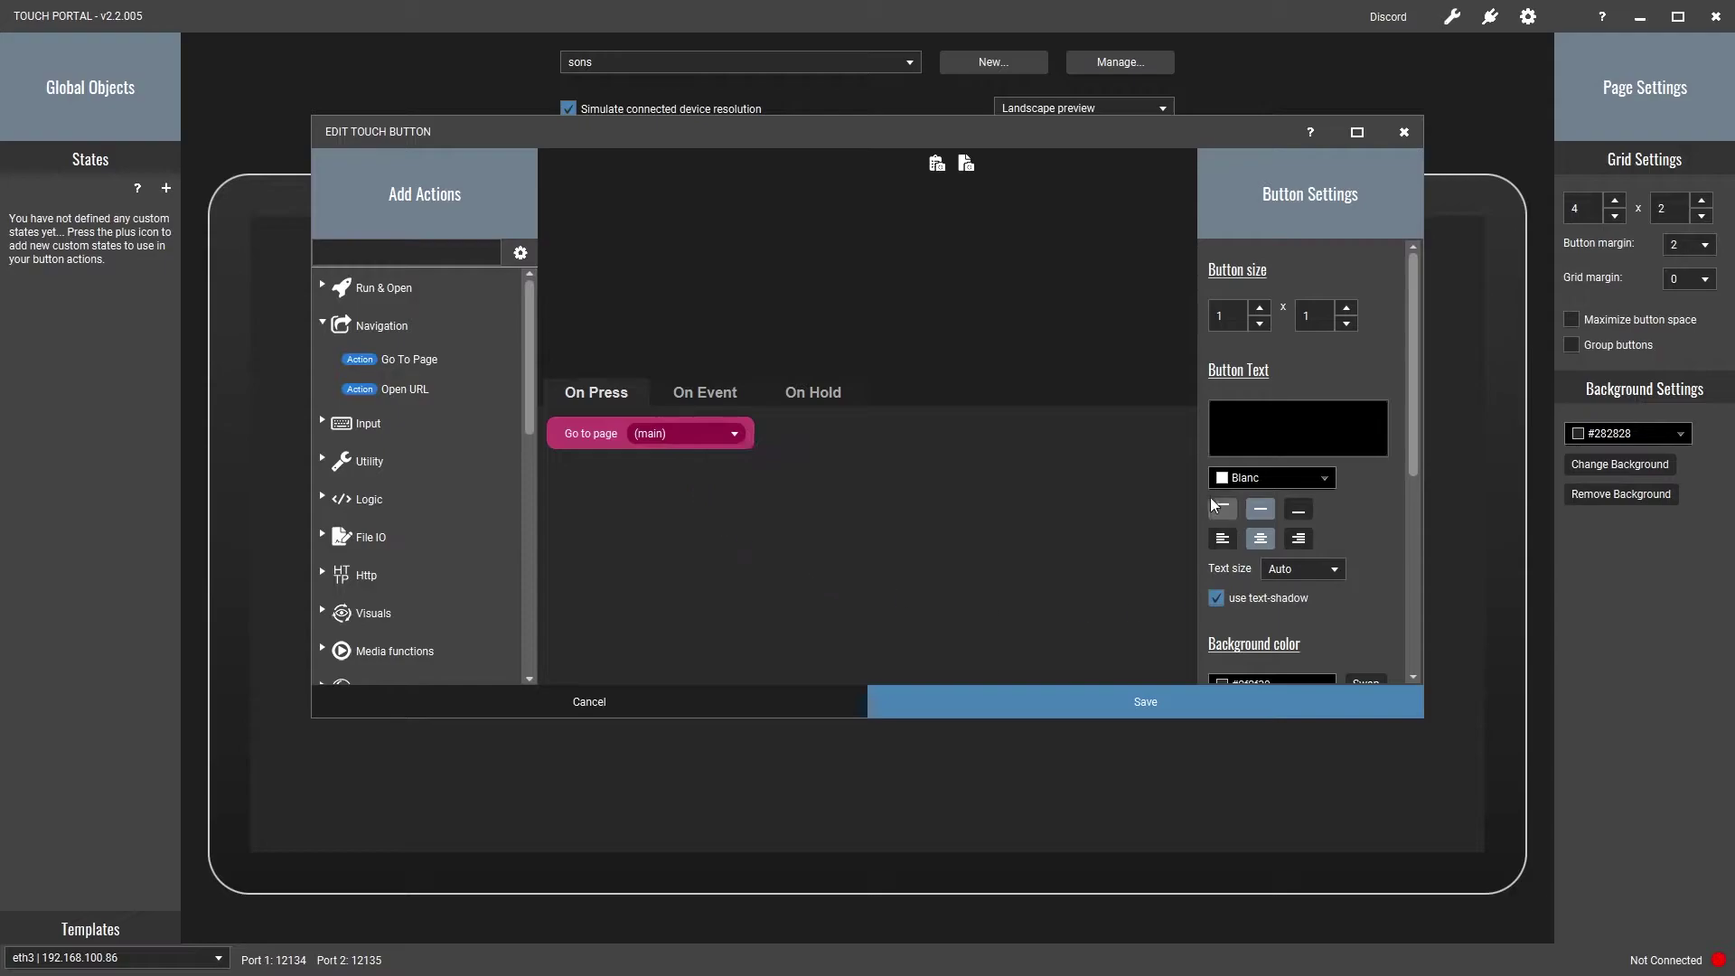
{"action": "left_click", "coordinate": [1138, 702]}
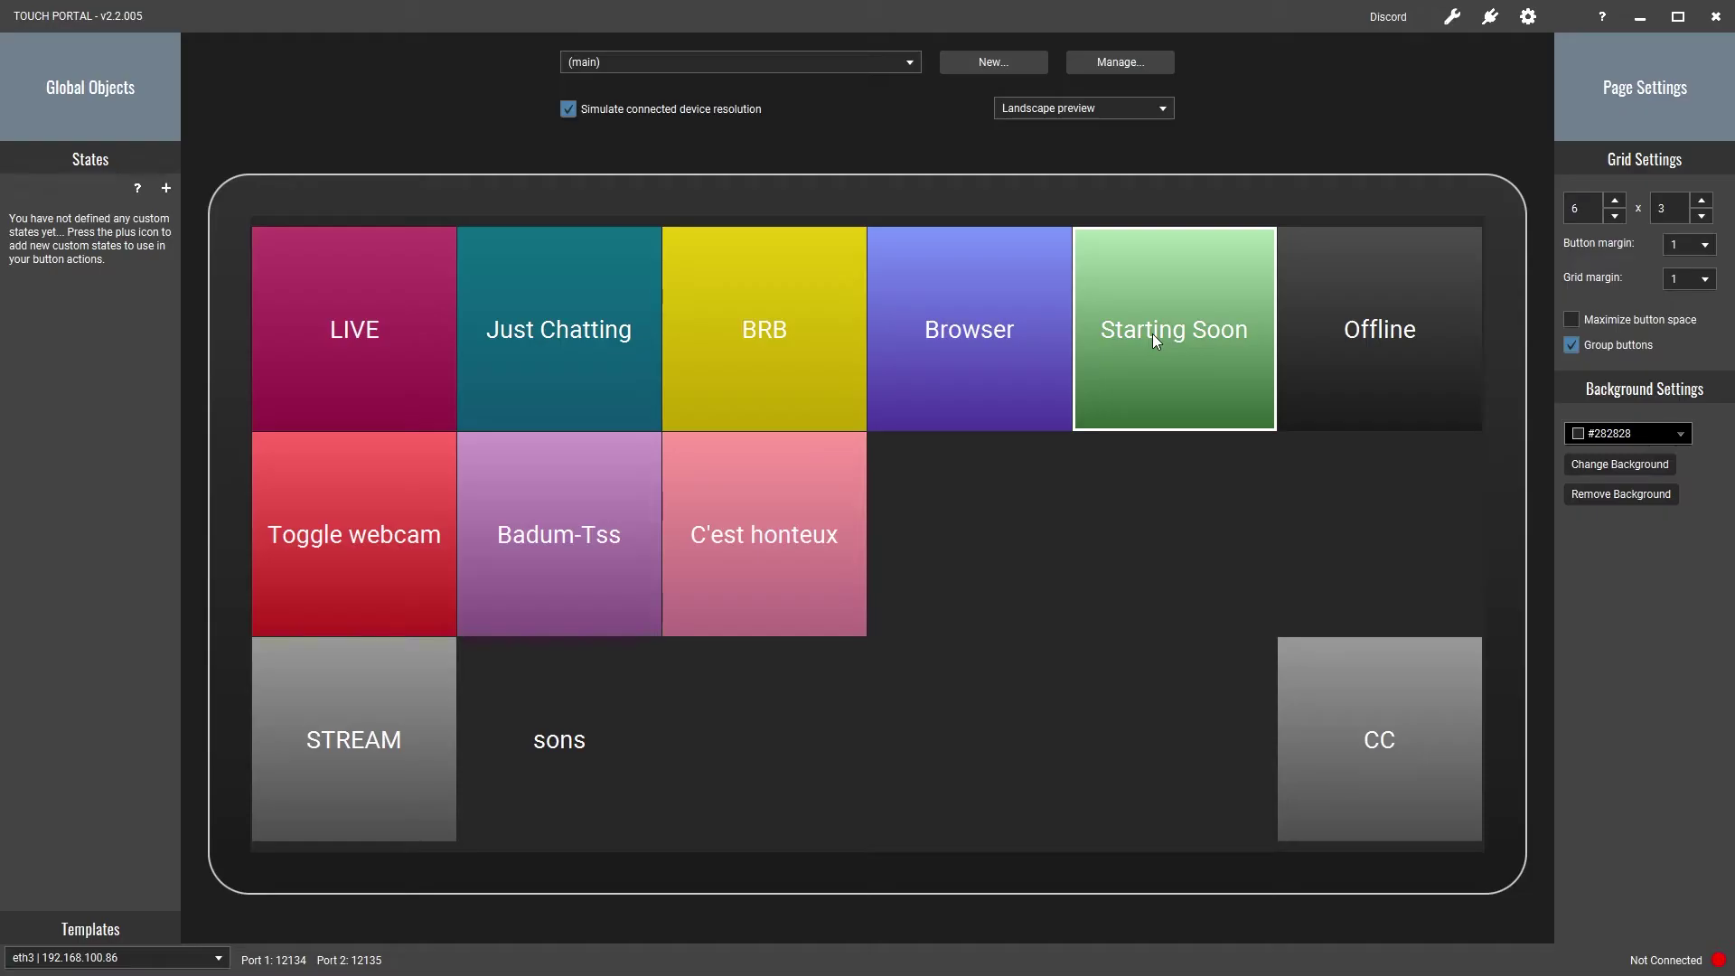
On the (main) page, copy the Starting Soon button into the empty cell beneath it and close its editor without changes
{"action": "right_click", "coordinate": [1152, 333]}
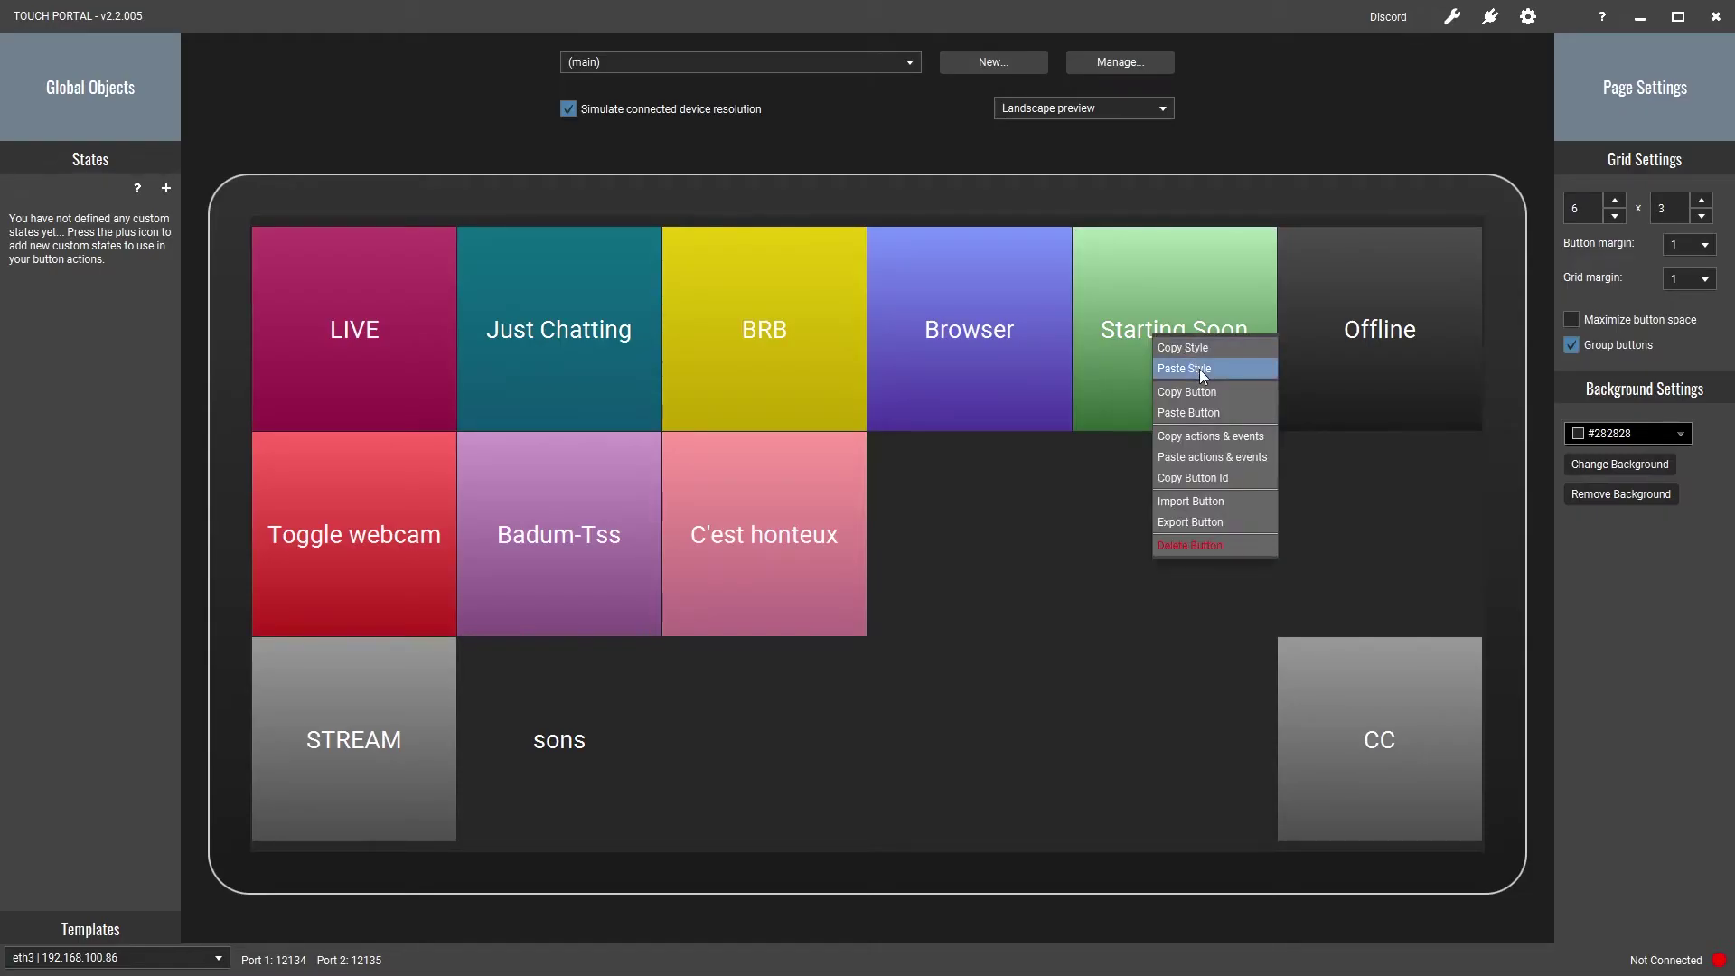
{"action": "left_click", "coordinate": [1196, 393]}
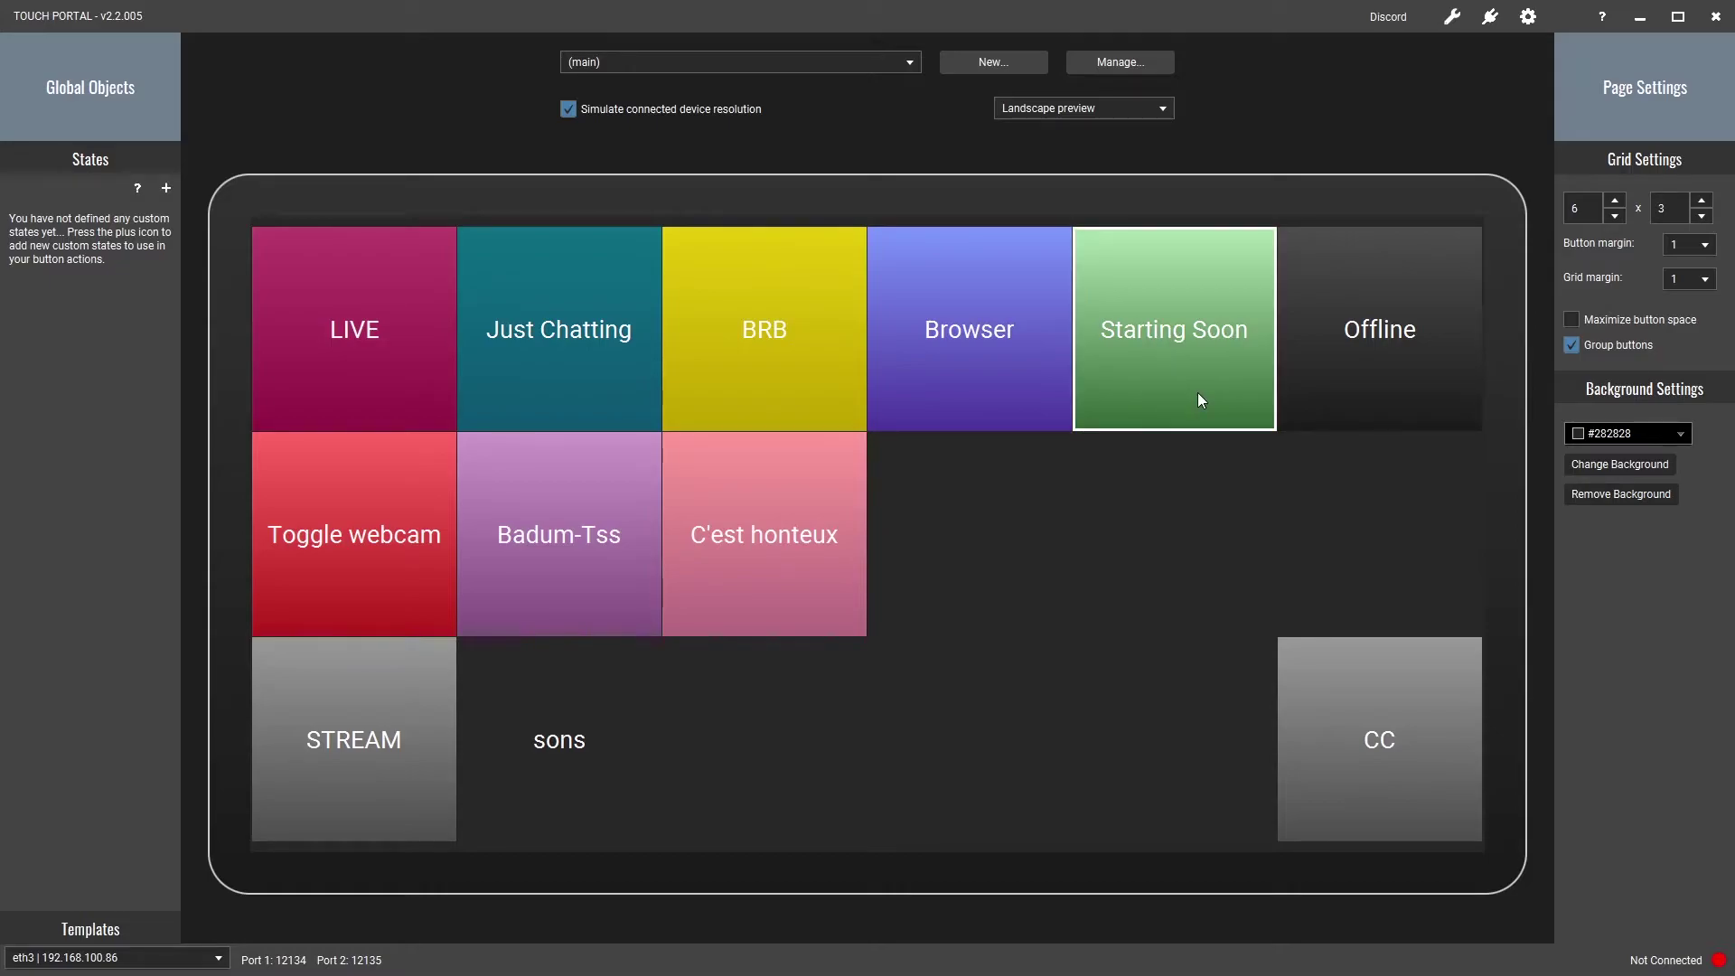
{"action": "right_click", "coordinate": [1164, 494]}
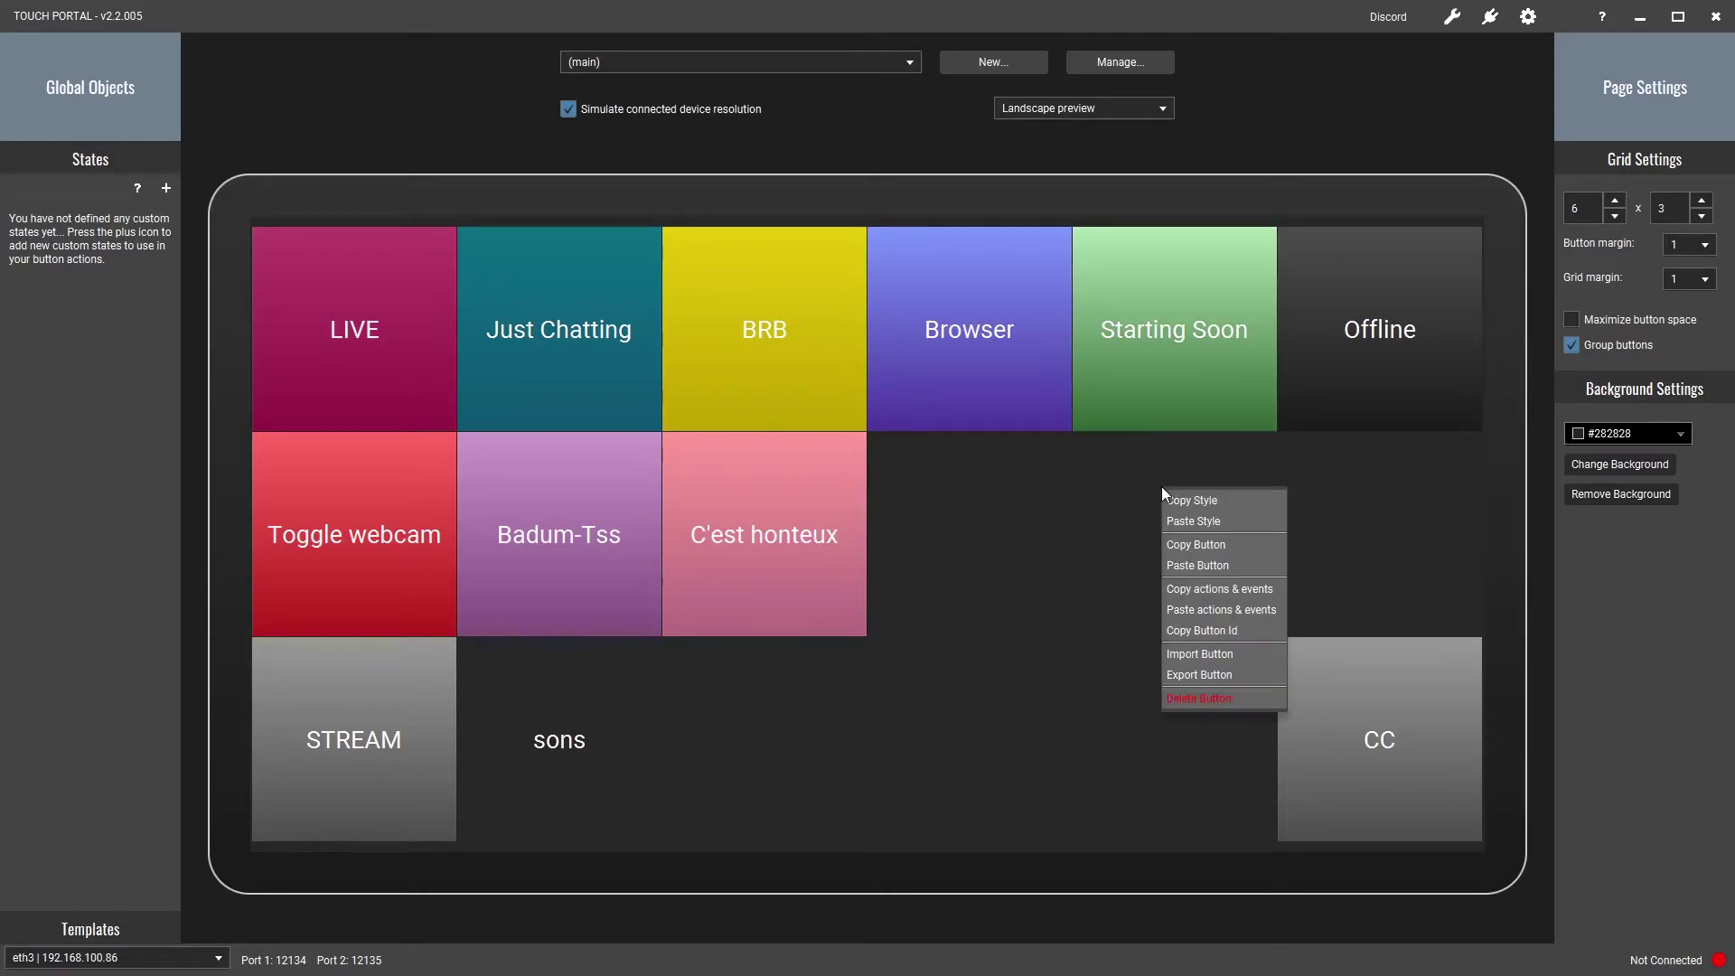
{"action": "left_click", "coordinate": [1200, 573]}
{"action": "left_click", "coordinate": [1197, 568]}
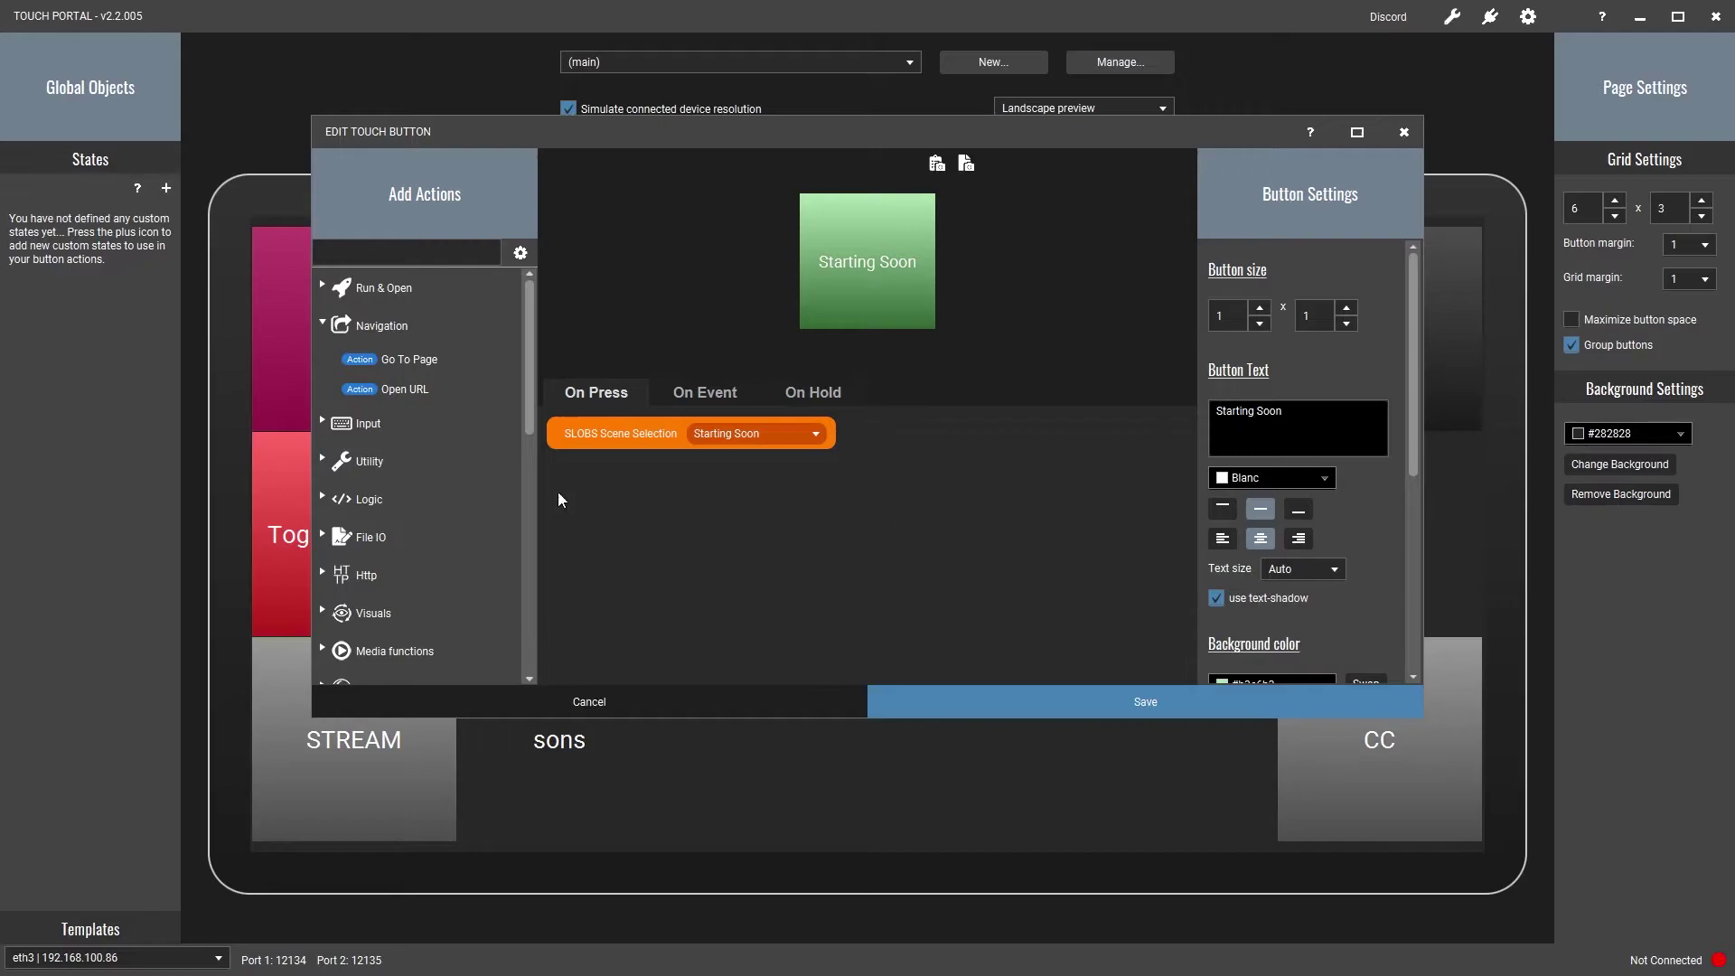
{"action": "left_click", "coordinate": [606, 705]}
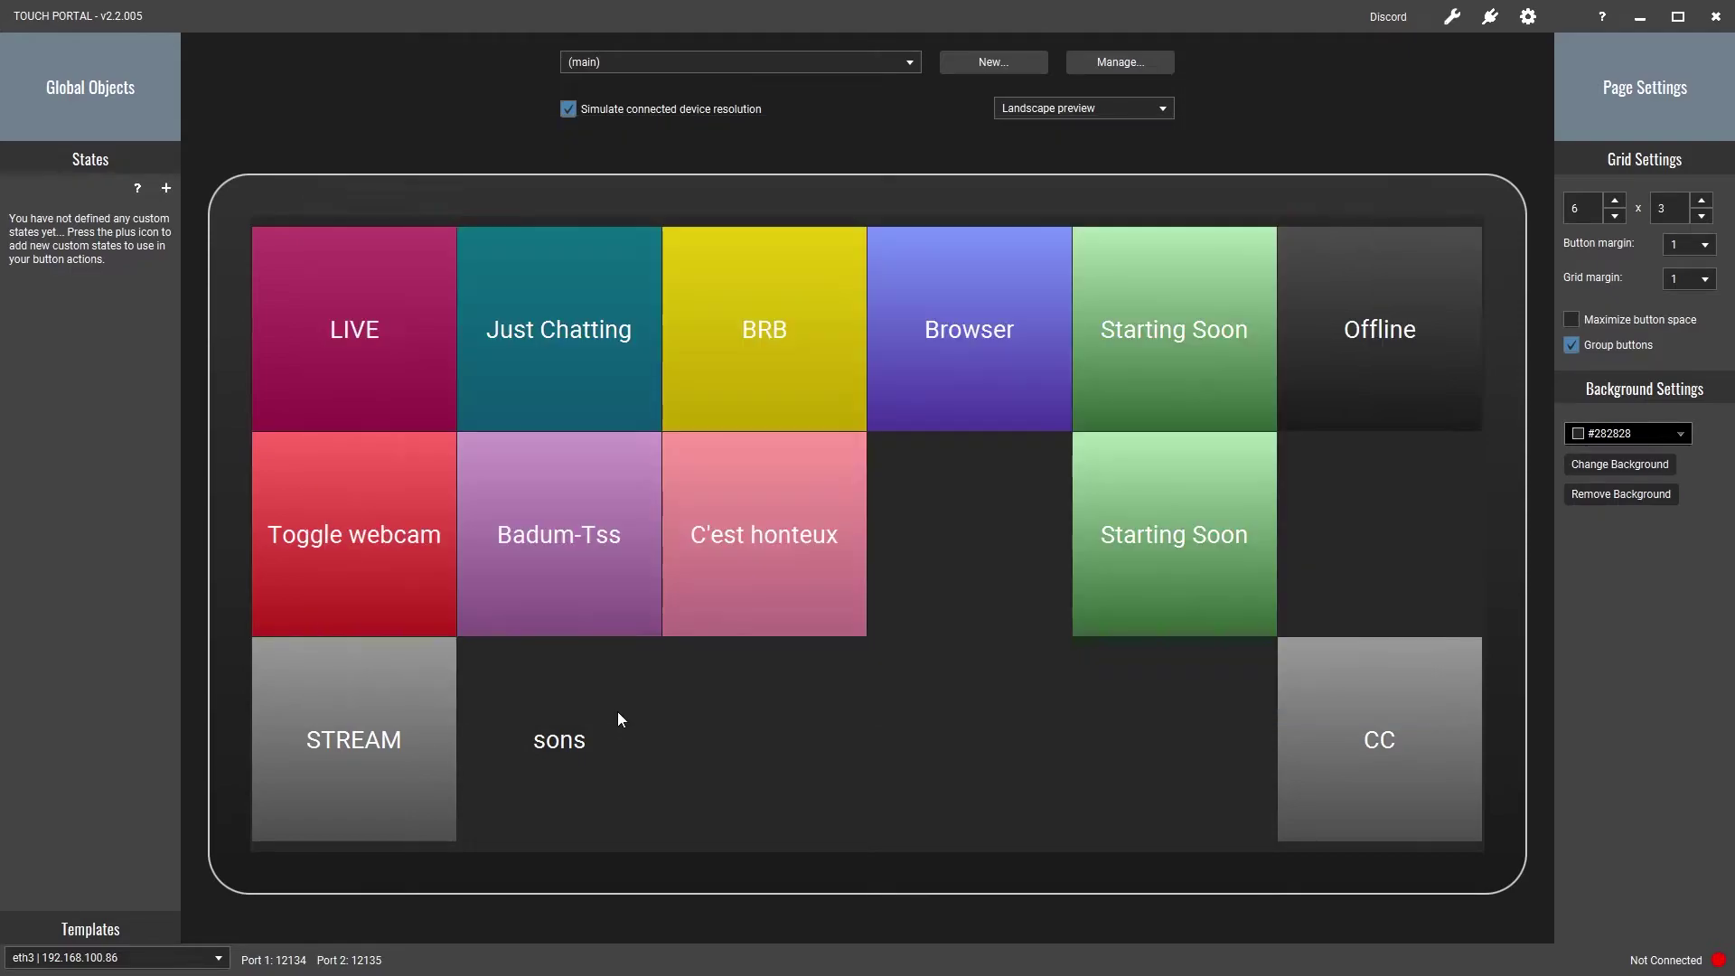
Copy the Browser button's style and paste it onto the duplicated Starting Soon button
{"action": "right_click", "coordinate": [991, 339]}
{"action": "left_click", "coordinate": [1012, 349]}
{"action": "right_click", "coordinate": [1151, 479]}
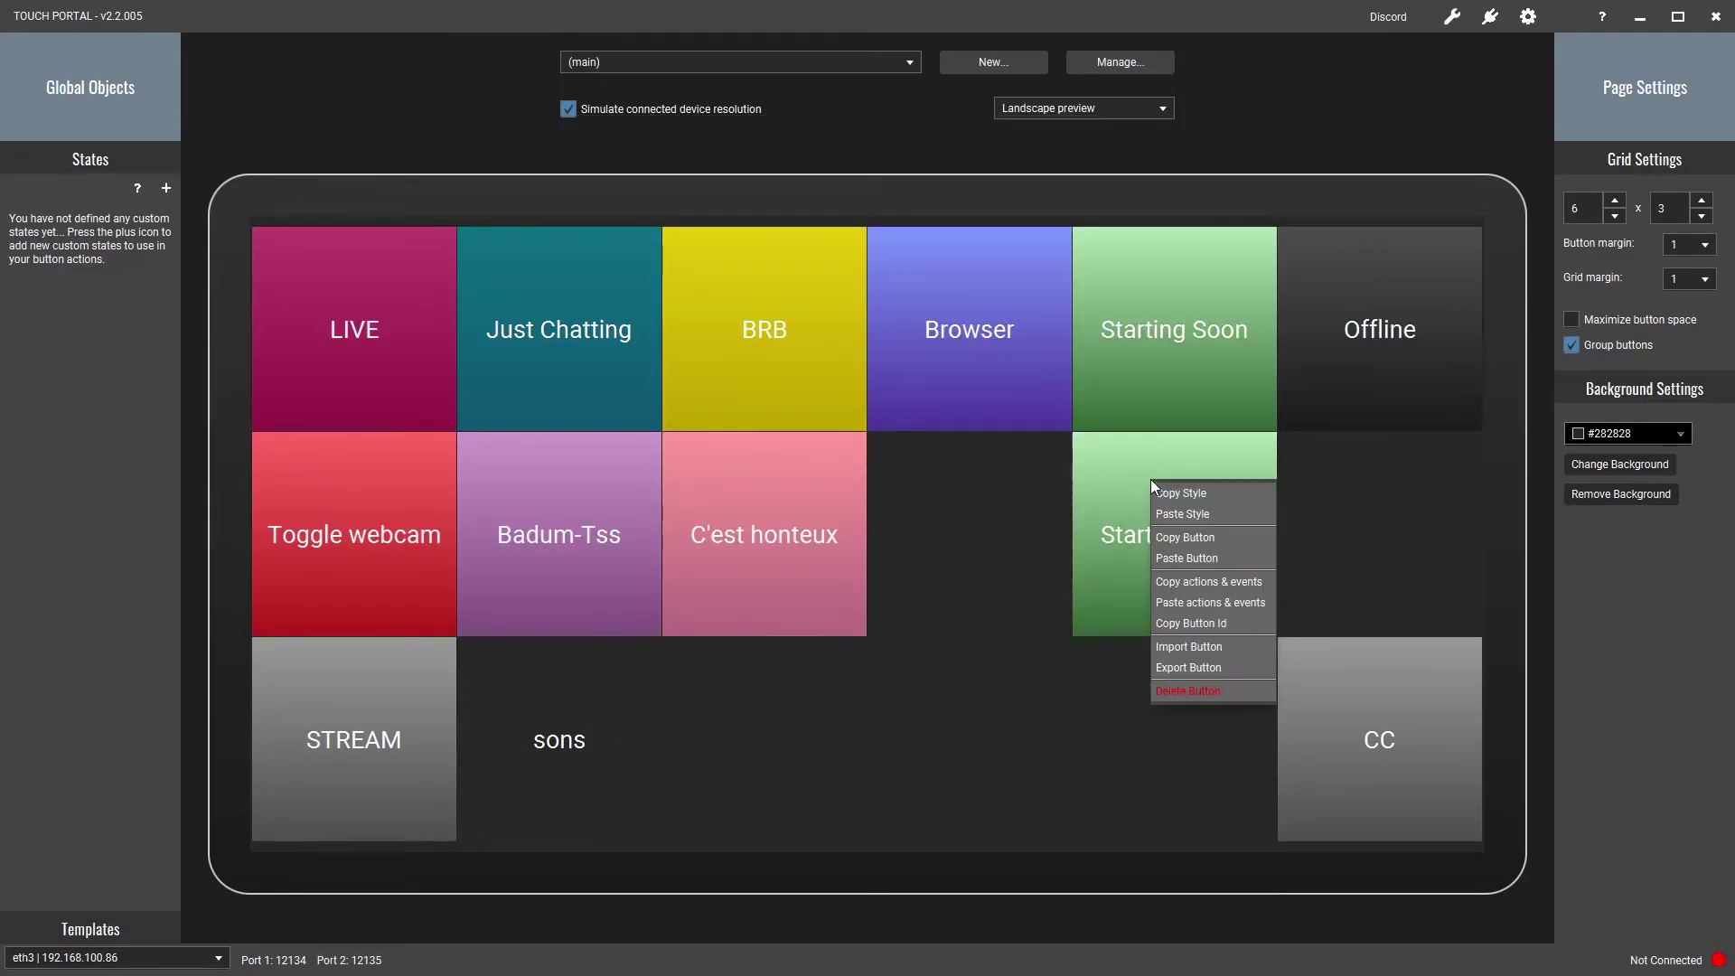
{"action": "left_click", "coordinate": [1175, 515]}
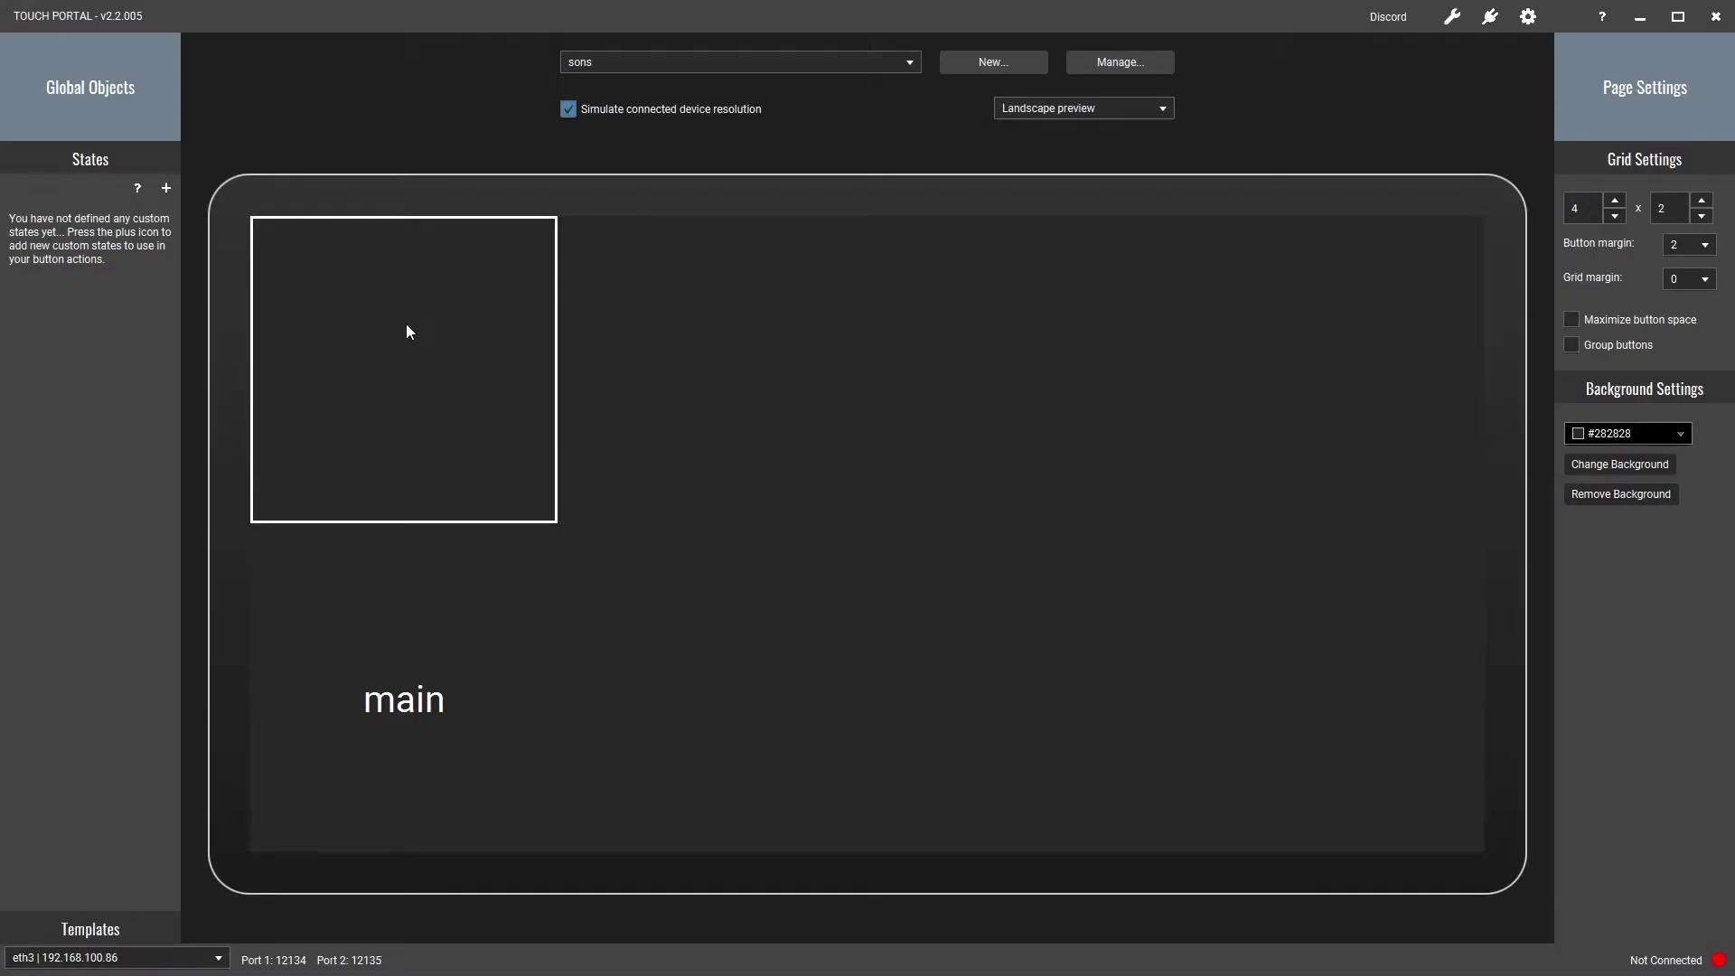
Create a button in the first cell of the sons page with an Open file action and choose the file it opens
{"action": "left_click", "coordinate": [407, 325]}
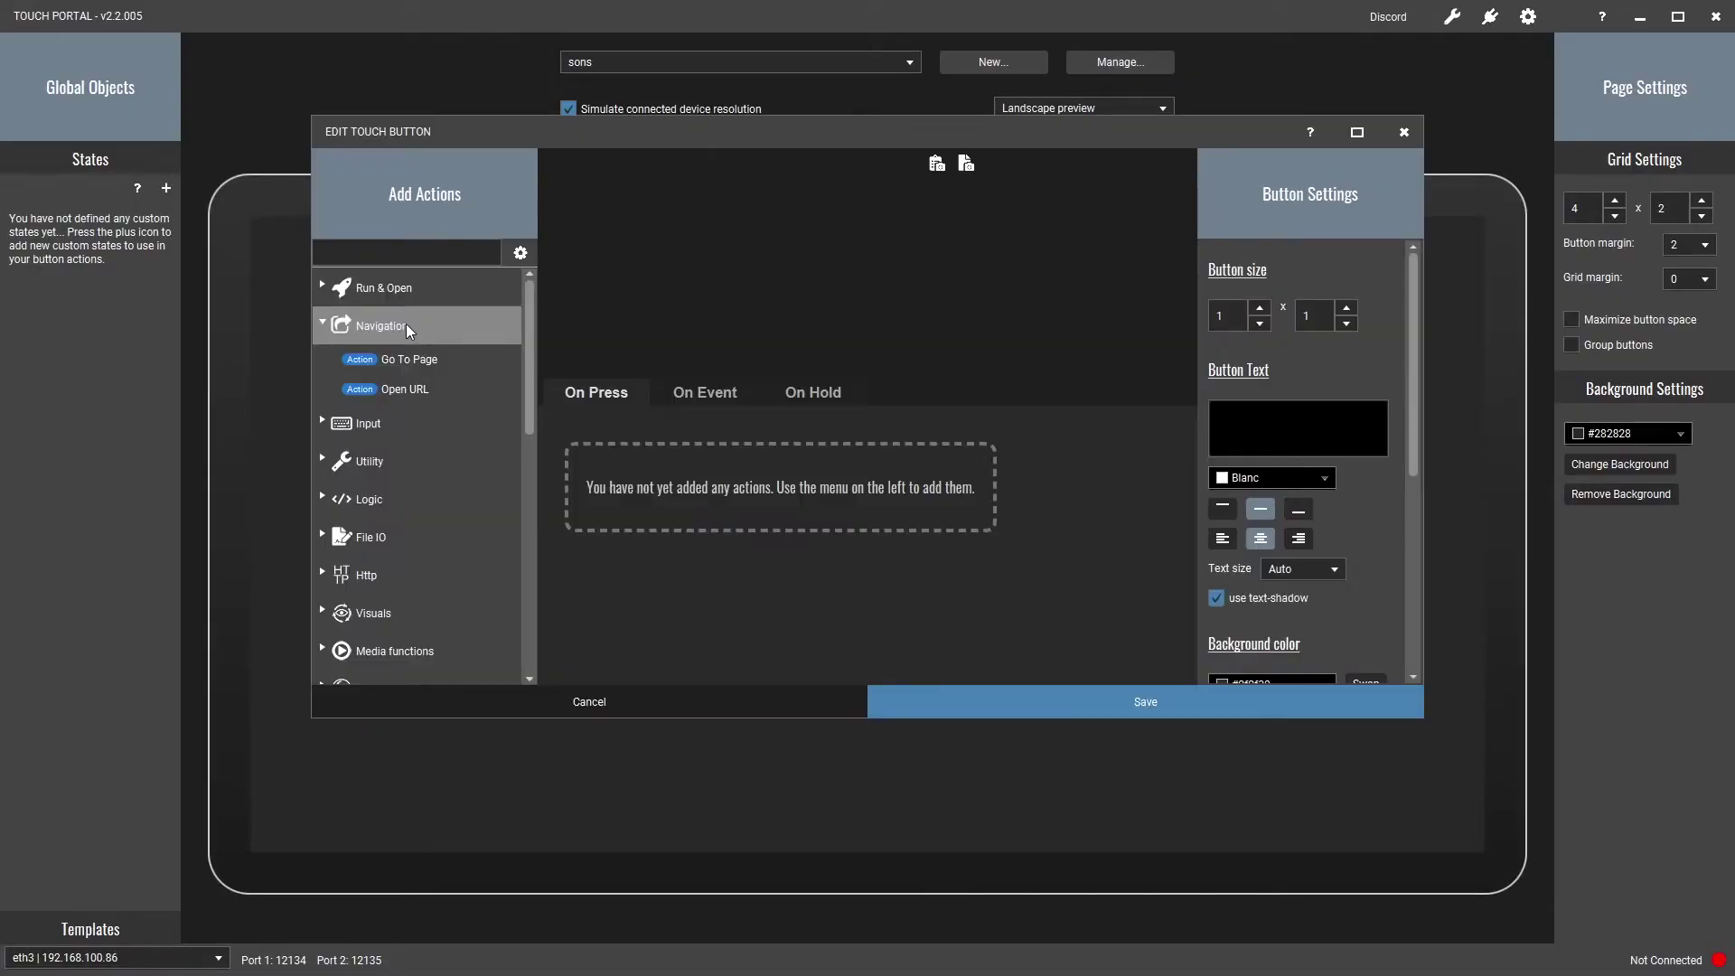
{"action": "left_click", "coordinate": [322, 285]}
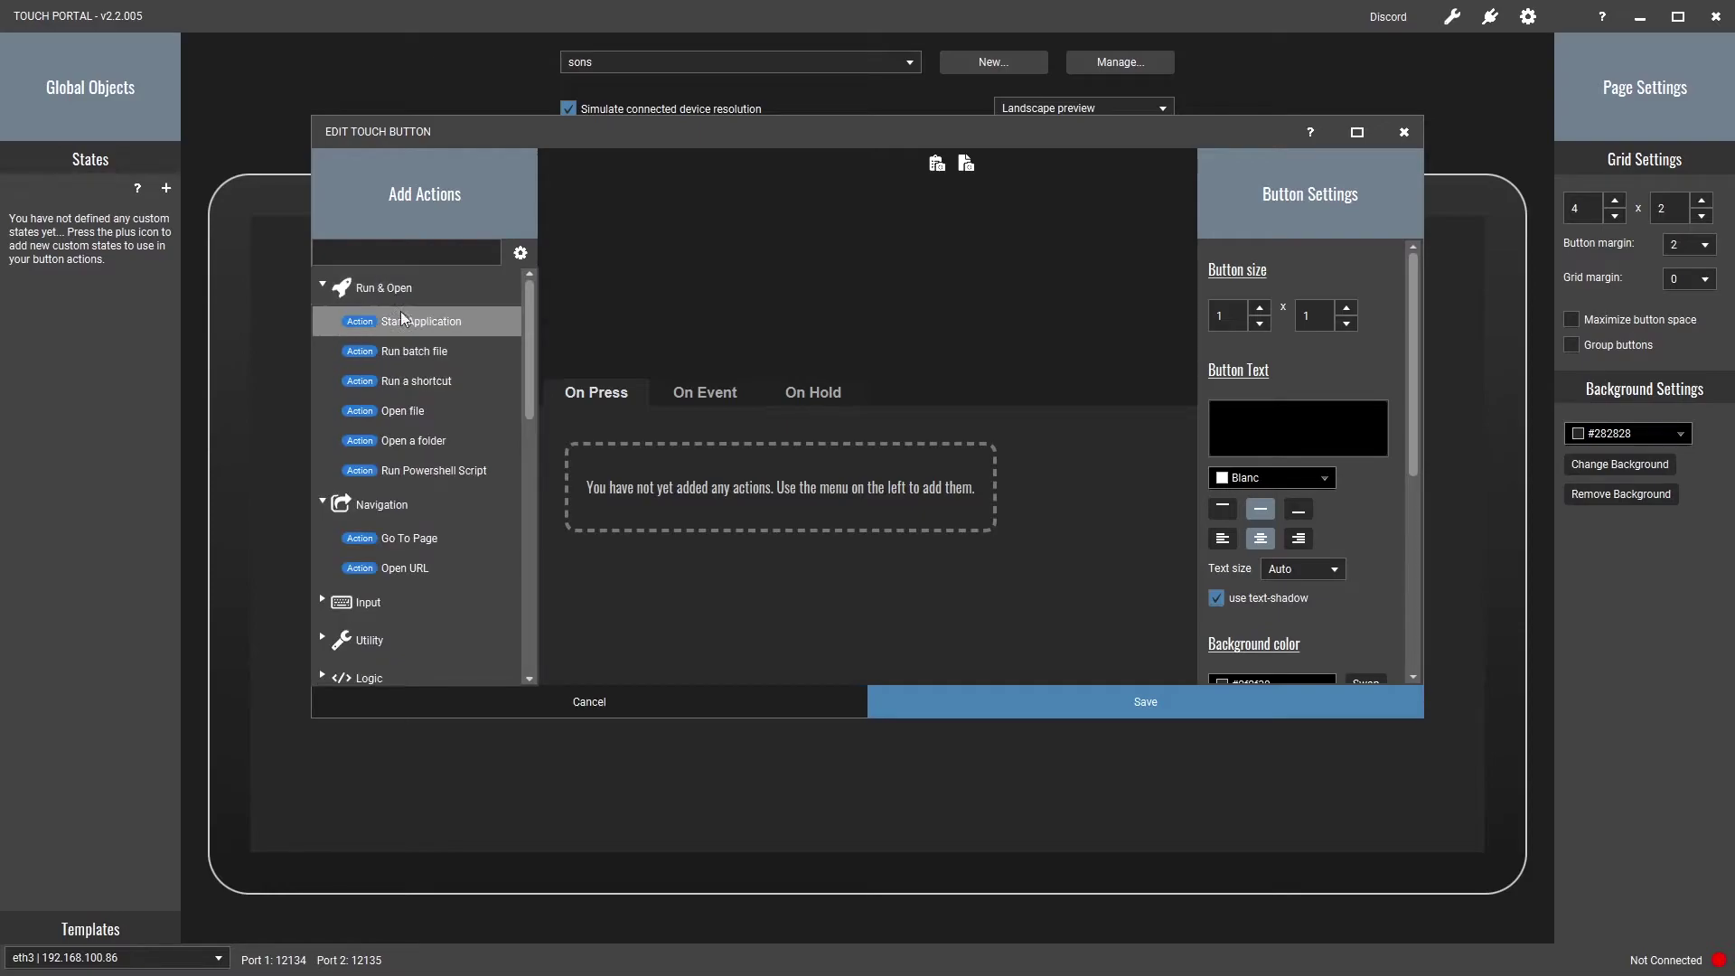
{"action": "double_click", "coordinate": [425, 411]}
{"action": "left_click", "coordinate": [692, 431]}
{"action": "left_click", "coordinate": [886, 497]}
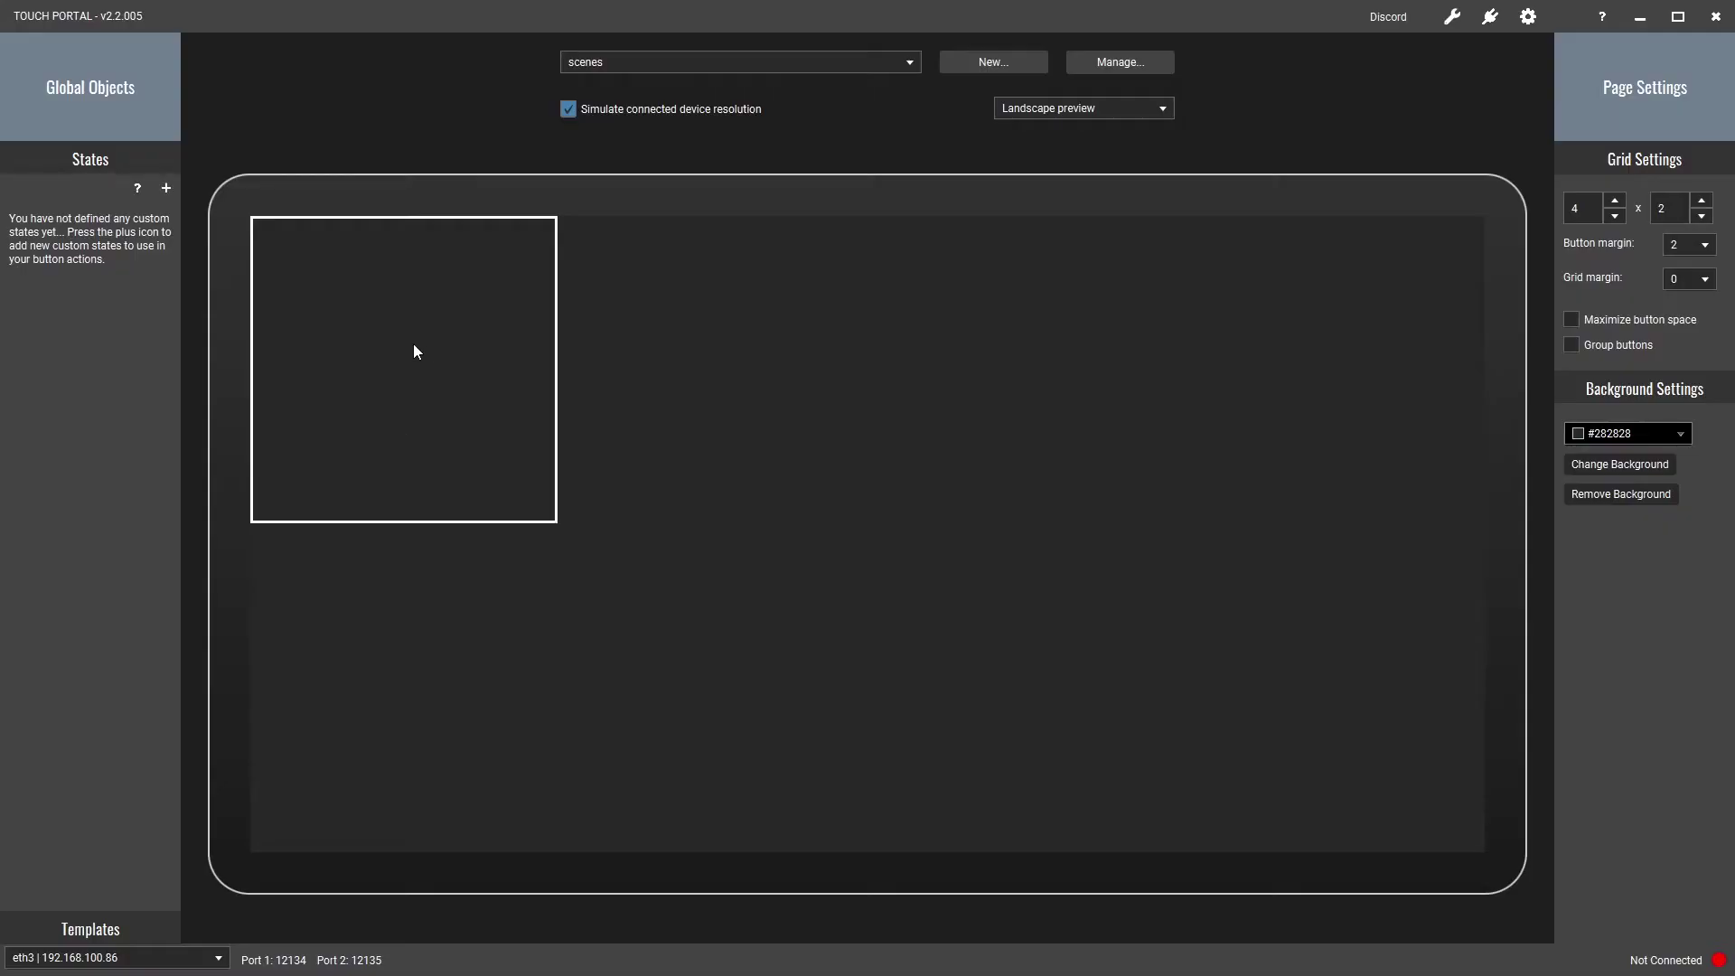
Add a "live" button in the first cell of the scenes page with the Streamlabs OBS Scene Selection action set to LIVE
{"action": "left_click", "coordinate": [412, 384]}
{"action": "scroll", "coordinate": [423, 461], "scroll_direction": "down", "scroll_amount": 4}
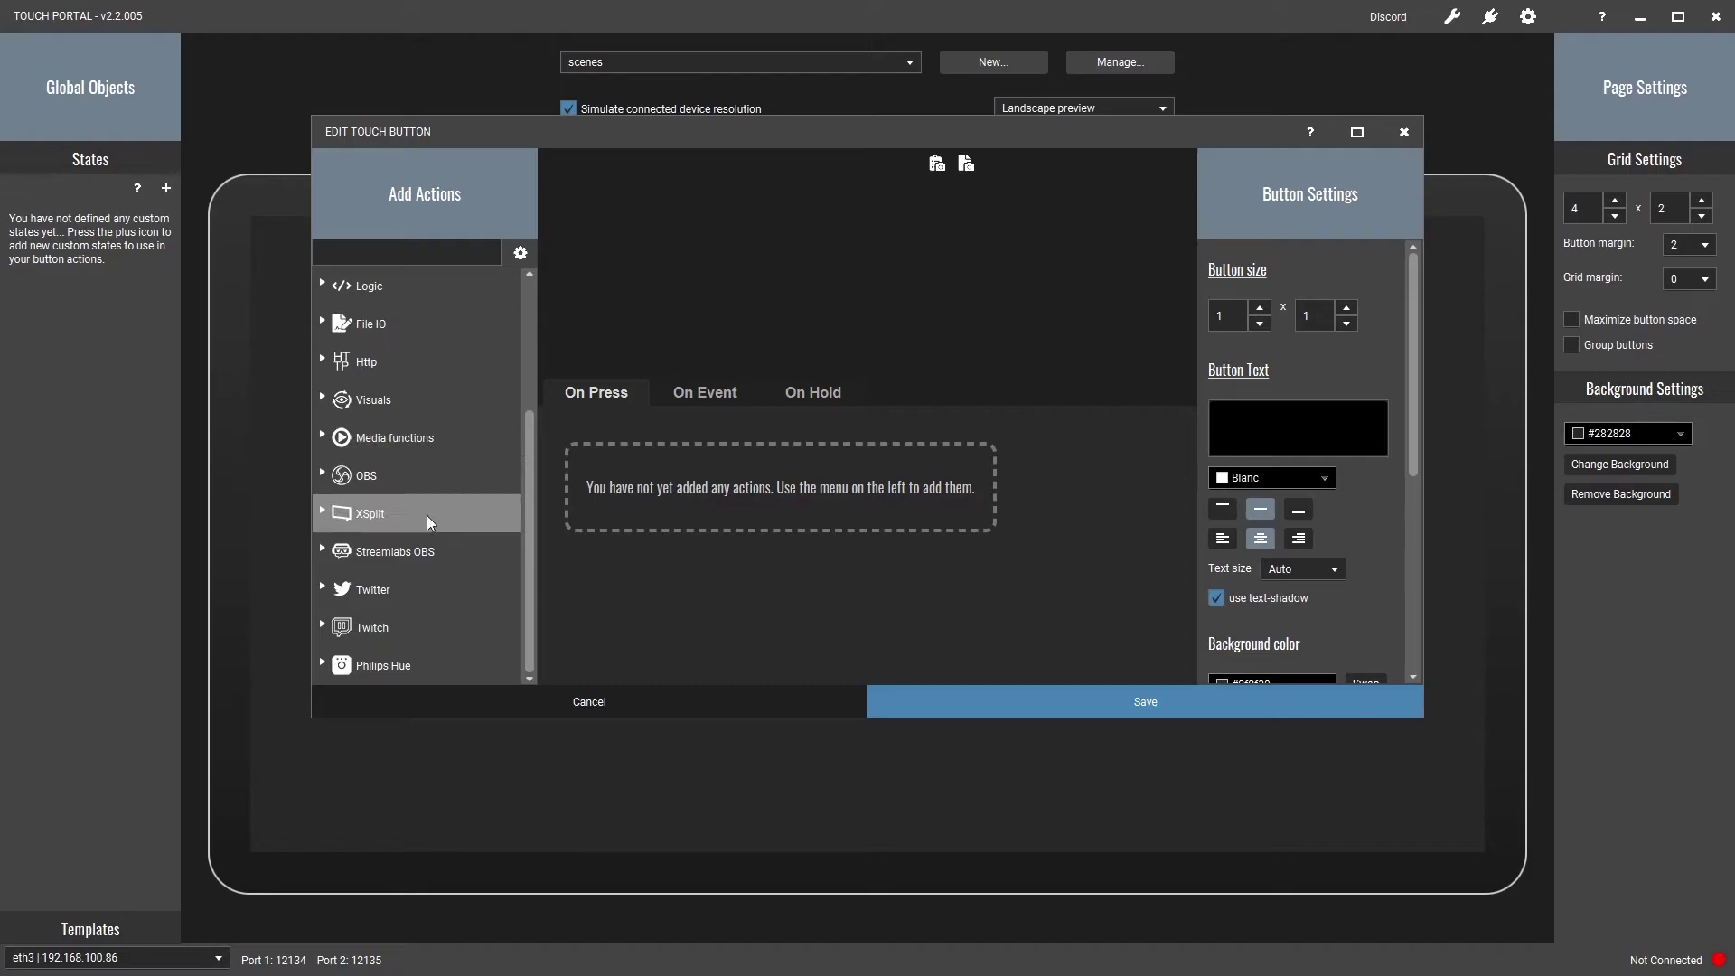
{"action": "left_click", "coordinate": [322, 549]}
{"action": "scroll", "coordinate": [424, 492], "scroll_direction": "up", "scroll_amount": 1}
{"action": "scroll", "coordinate": [424, 491], "scroll_direction": "up", "scroll_amount": 1}
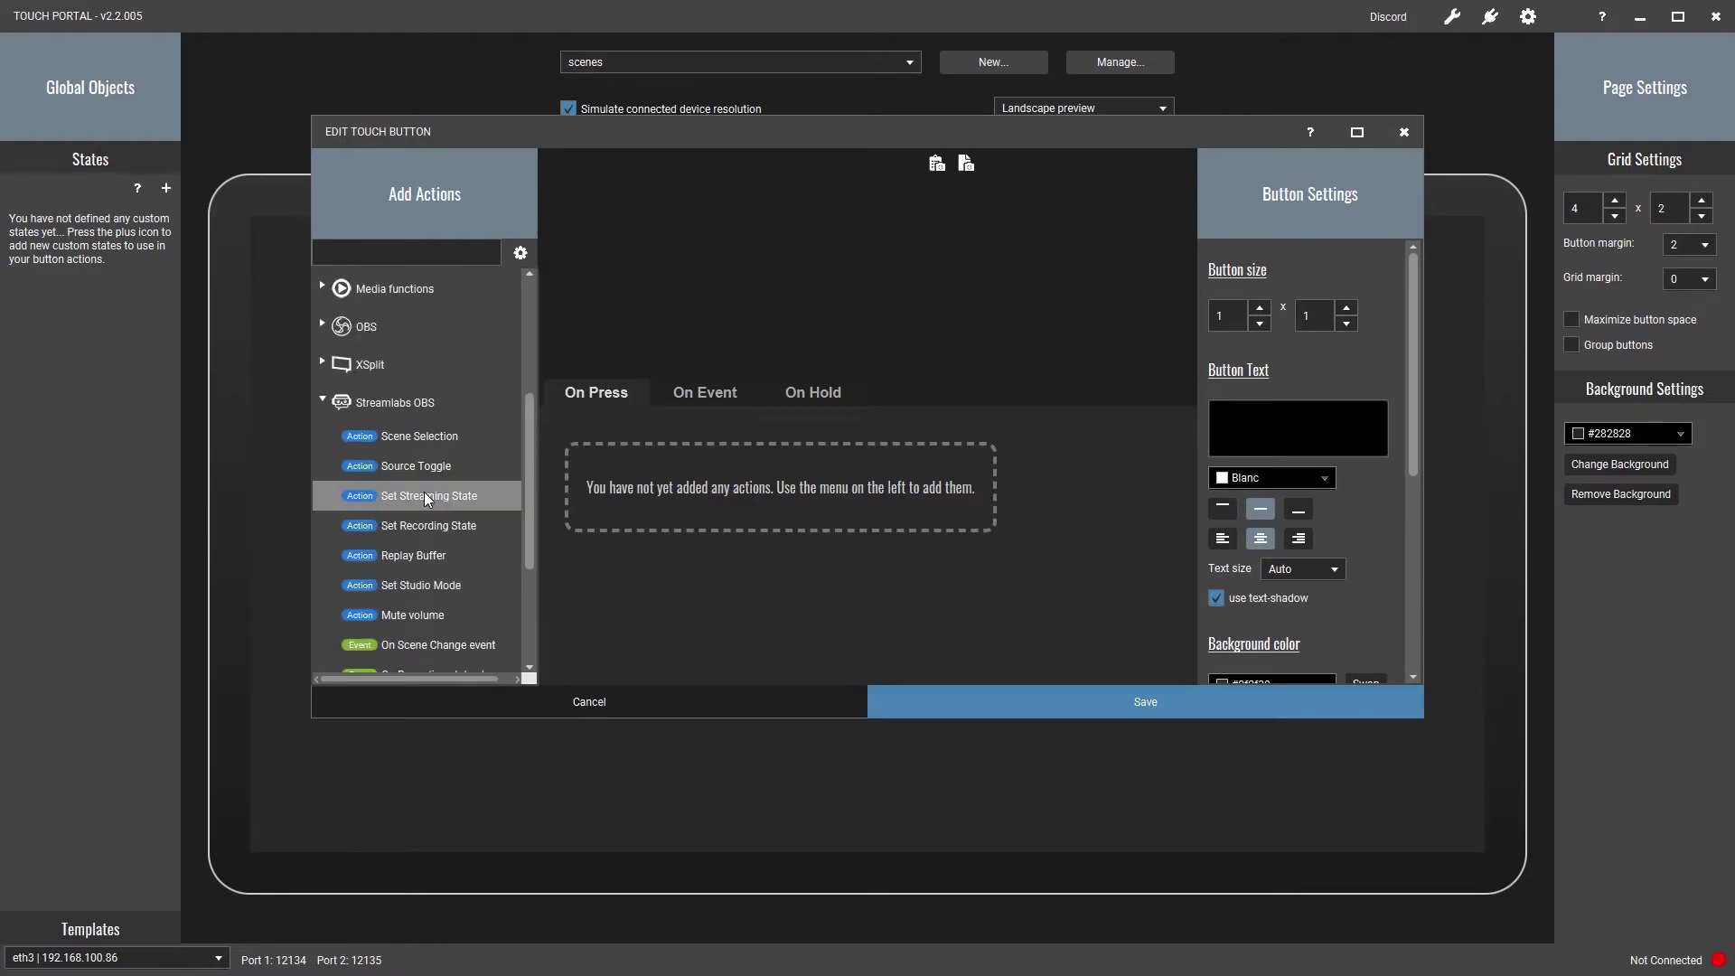
{"action": "double_click", "coordinate": [411, 440]}
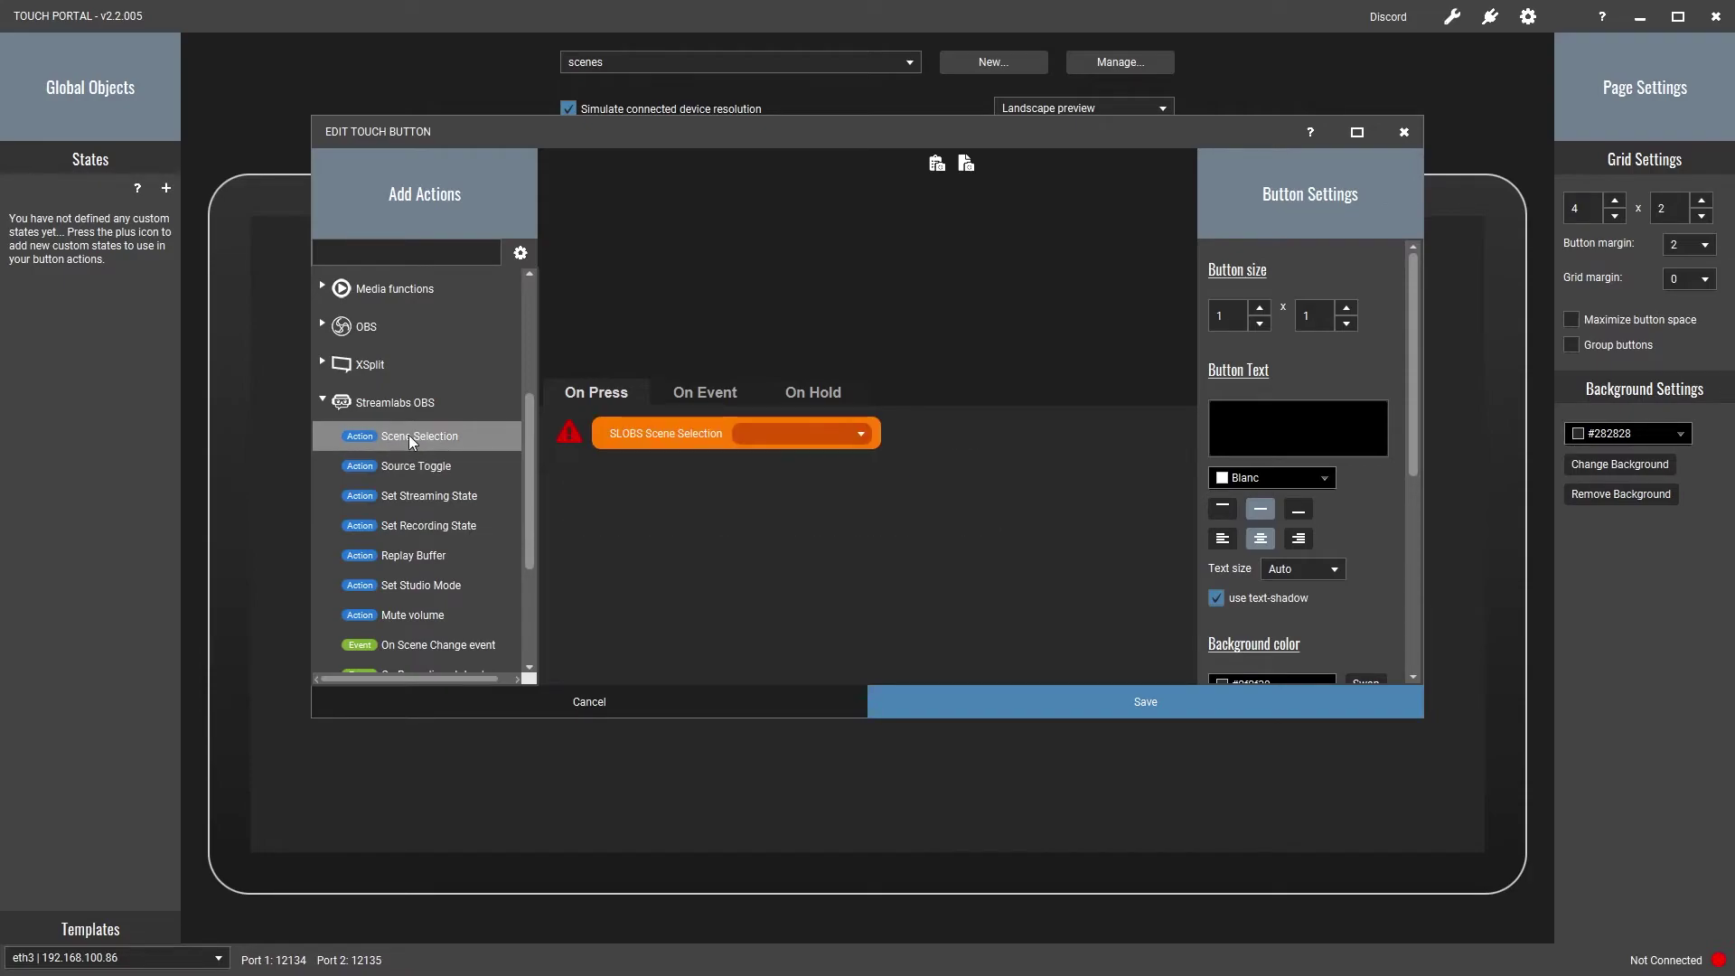
{"action": "left_click", "coordinate": [838, 432]}
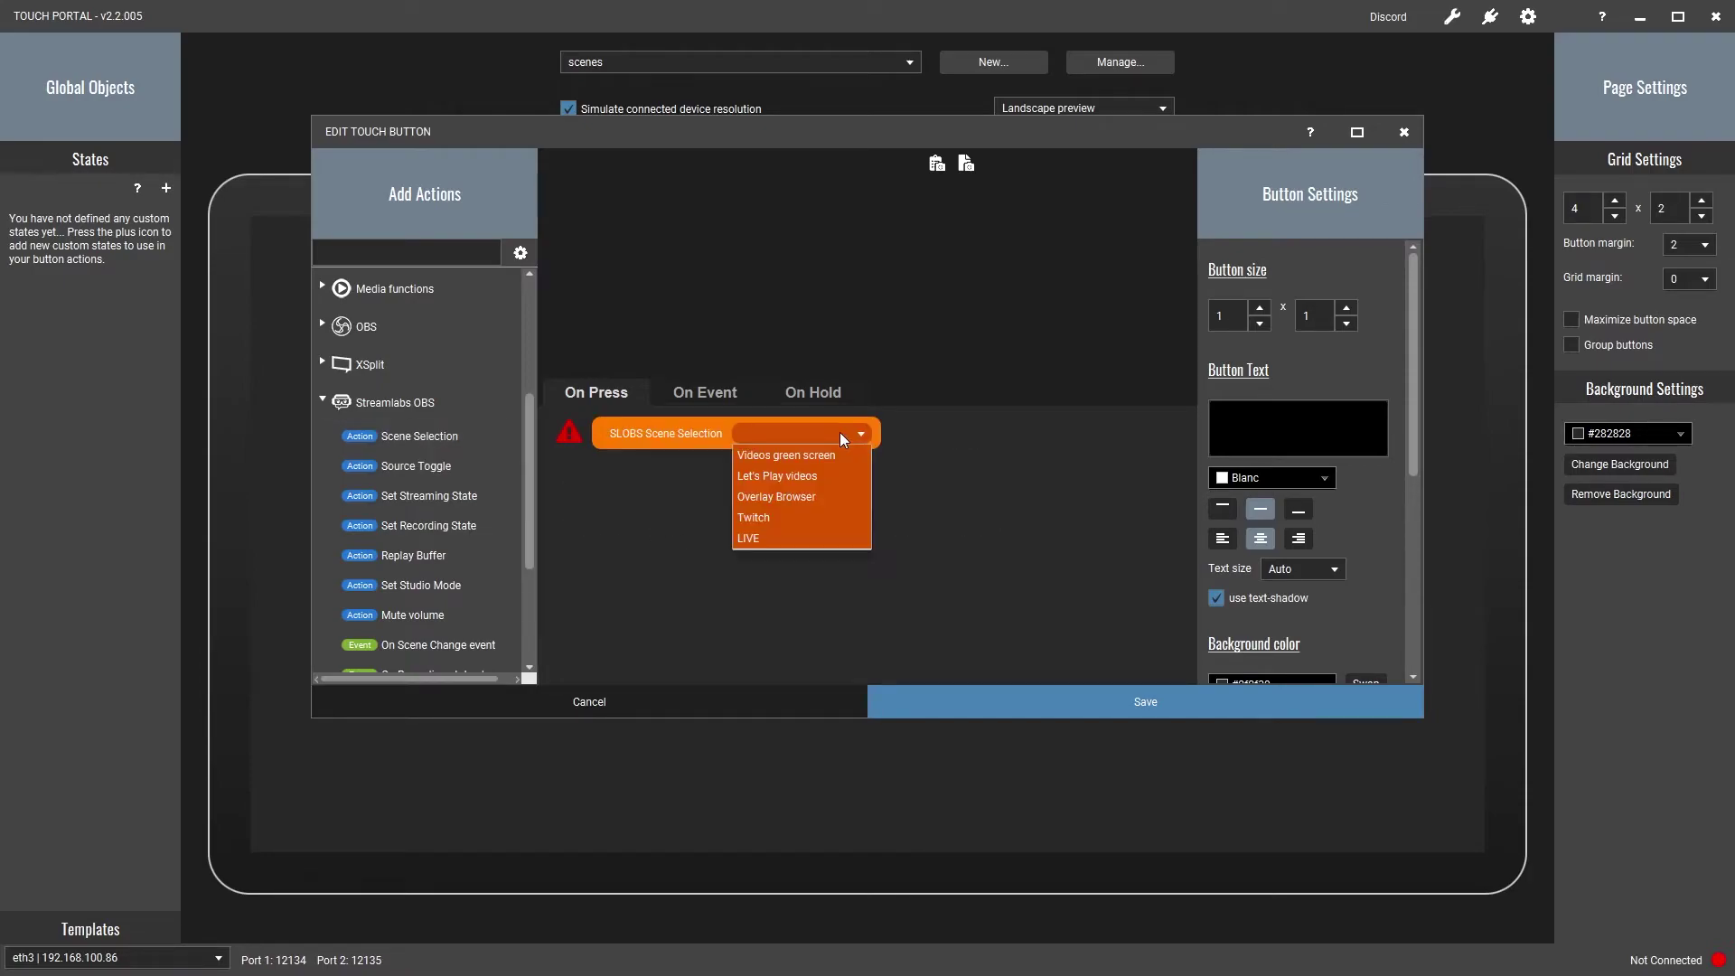
{"action": "left_click", "coordinate": [753, 539]}
{"action": "left_click", "coordinate": [1140, 706]}
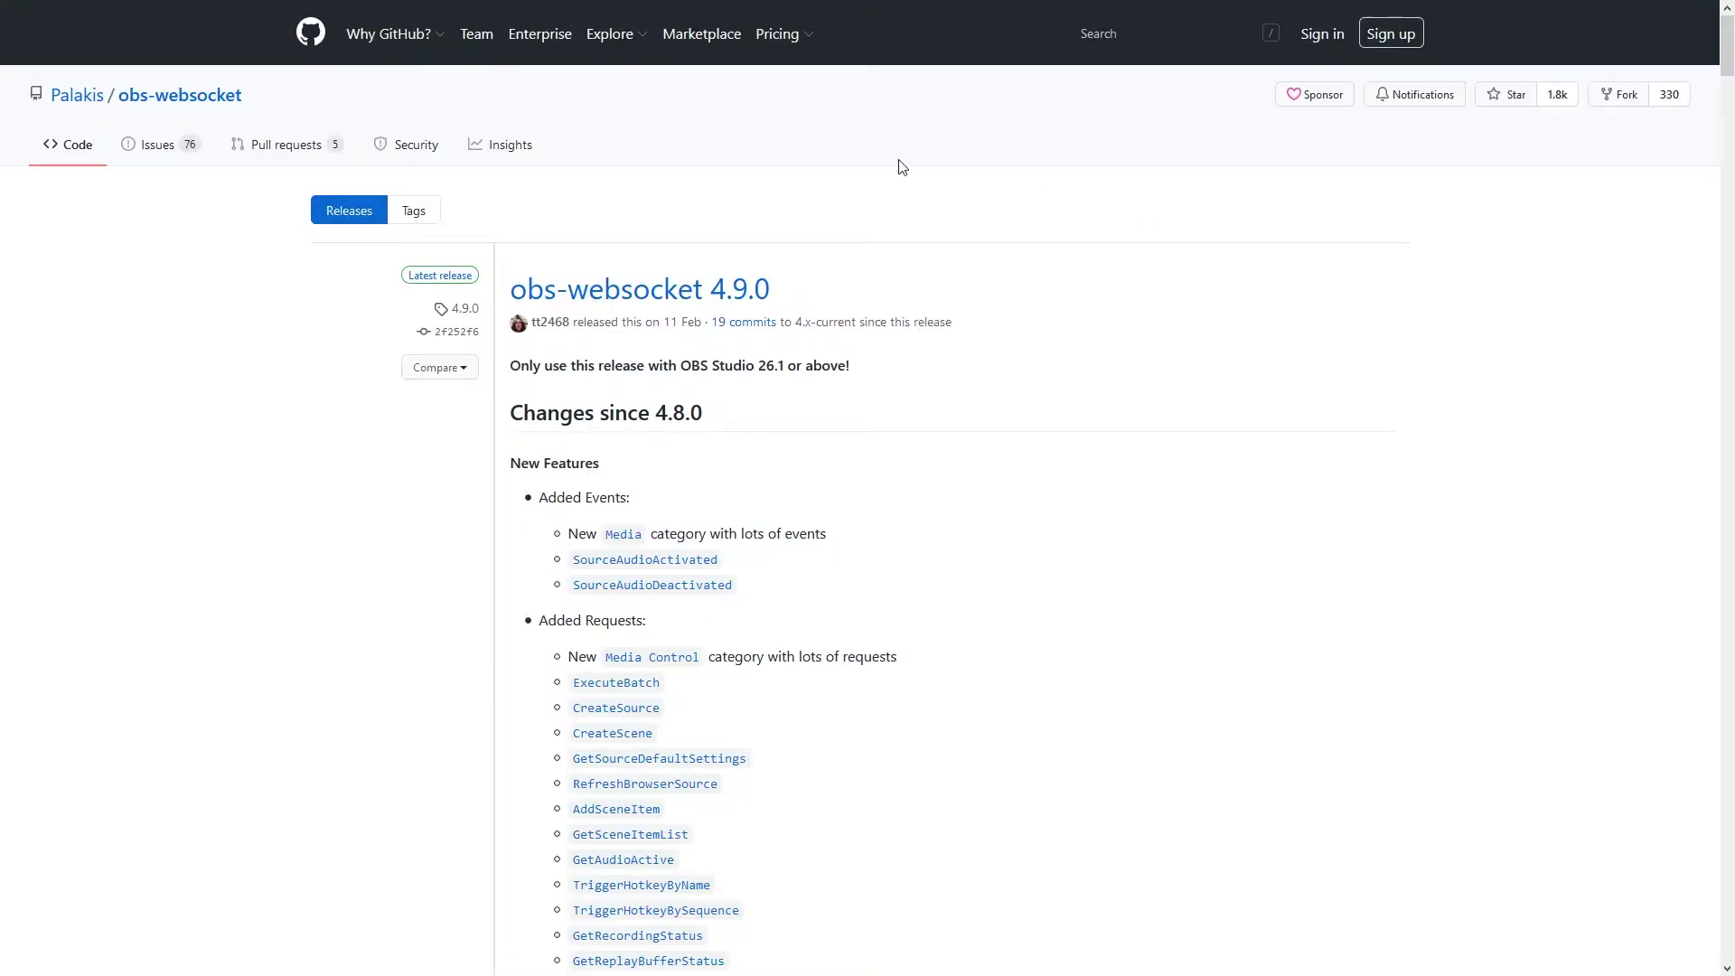
Download obs-websocket-4.9.0-Windows-Installer.exe from the obs-websocket 4.9.0 release on GitHub
{"action": "scroll", "coordinate": [1092, 345], "scroll_direction": "down", "scroll_amount": 20}
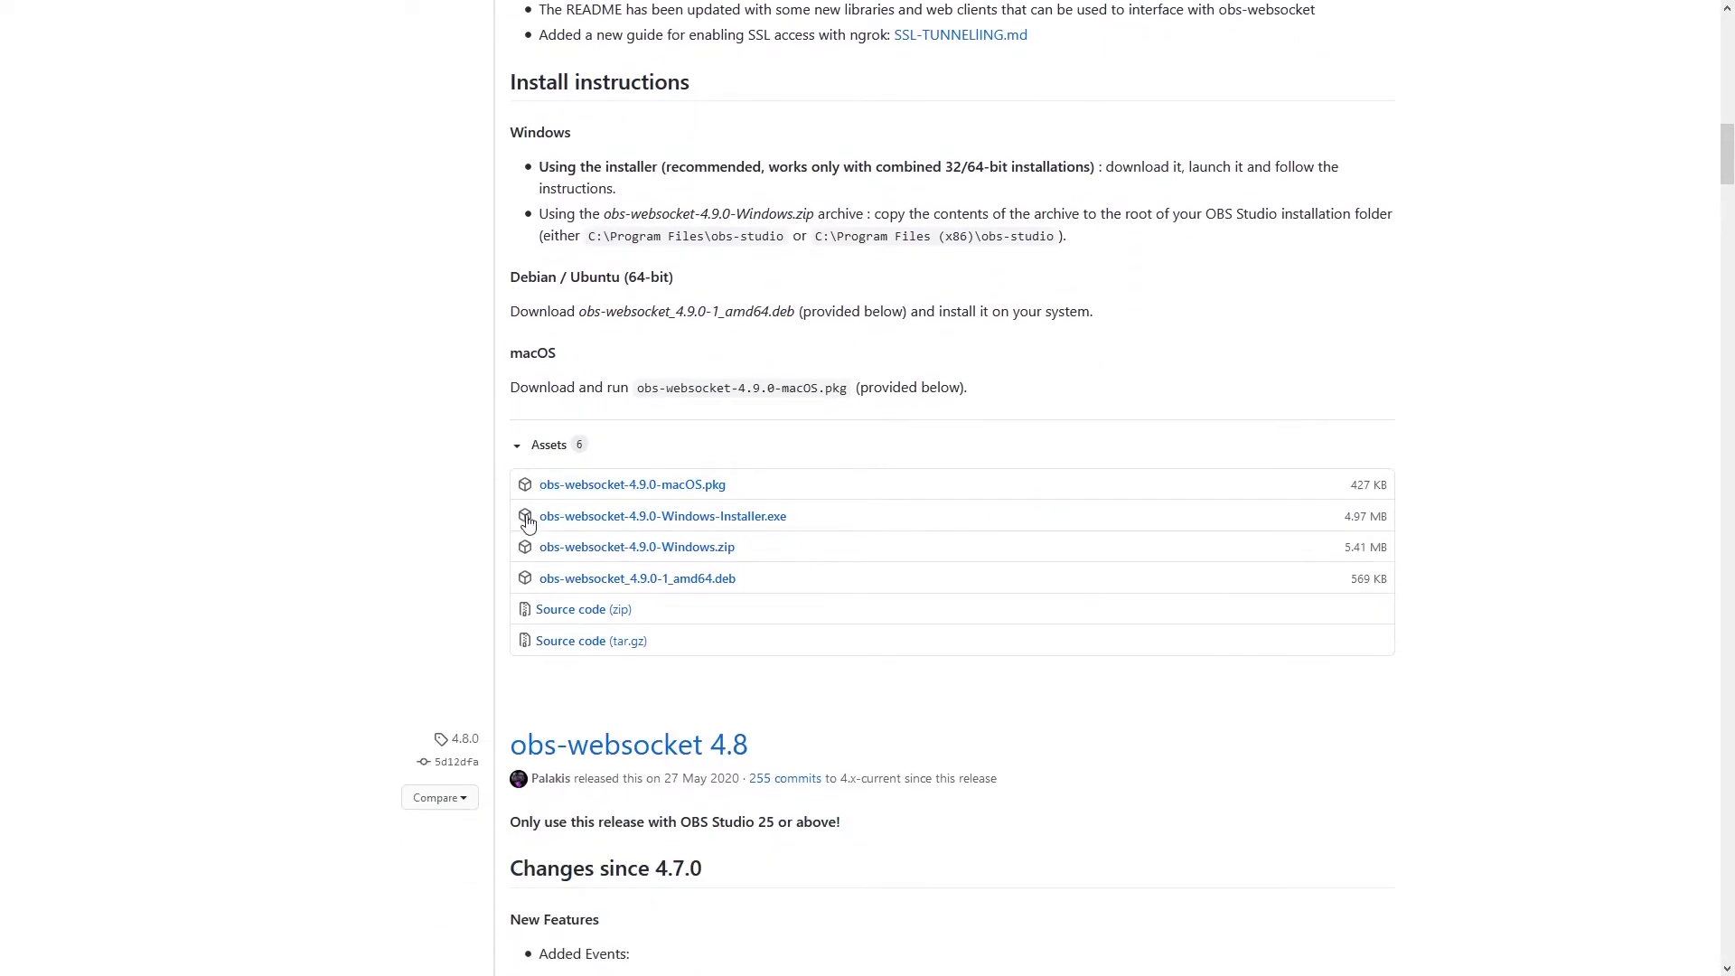
{"action": "left_click", "coordinate": [660, 524]}
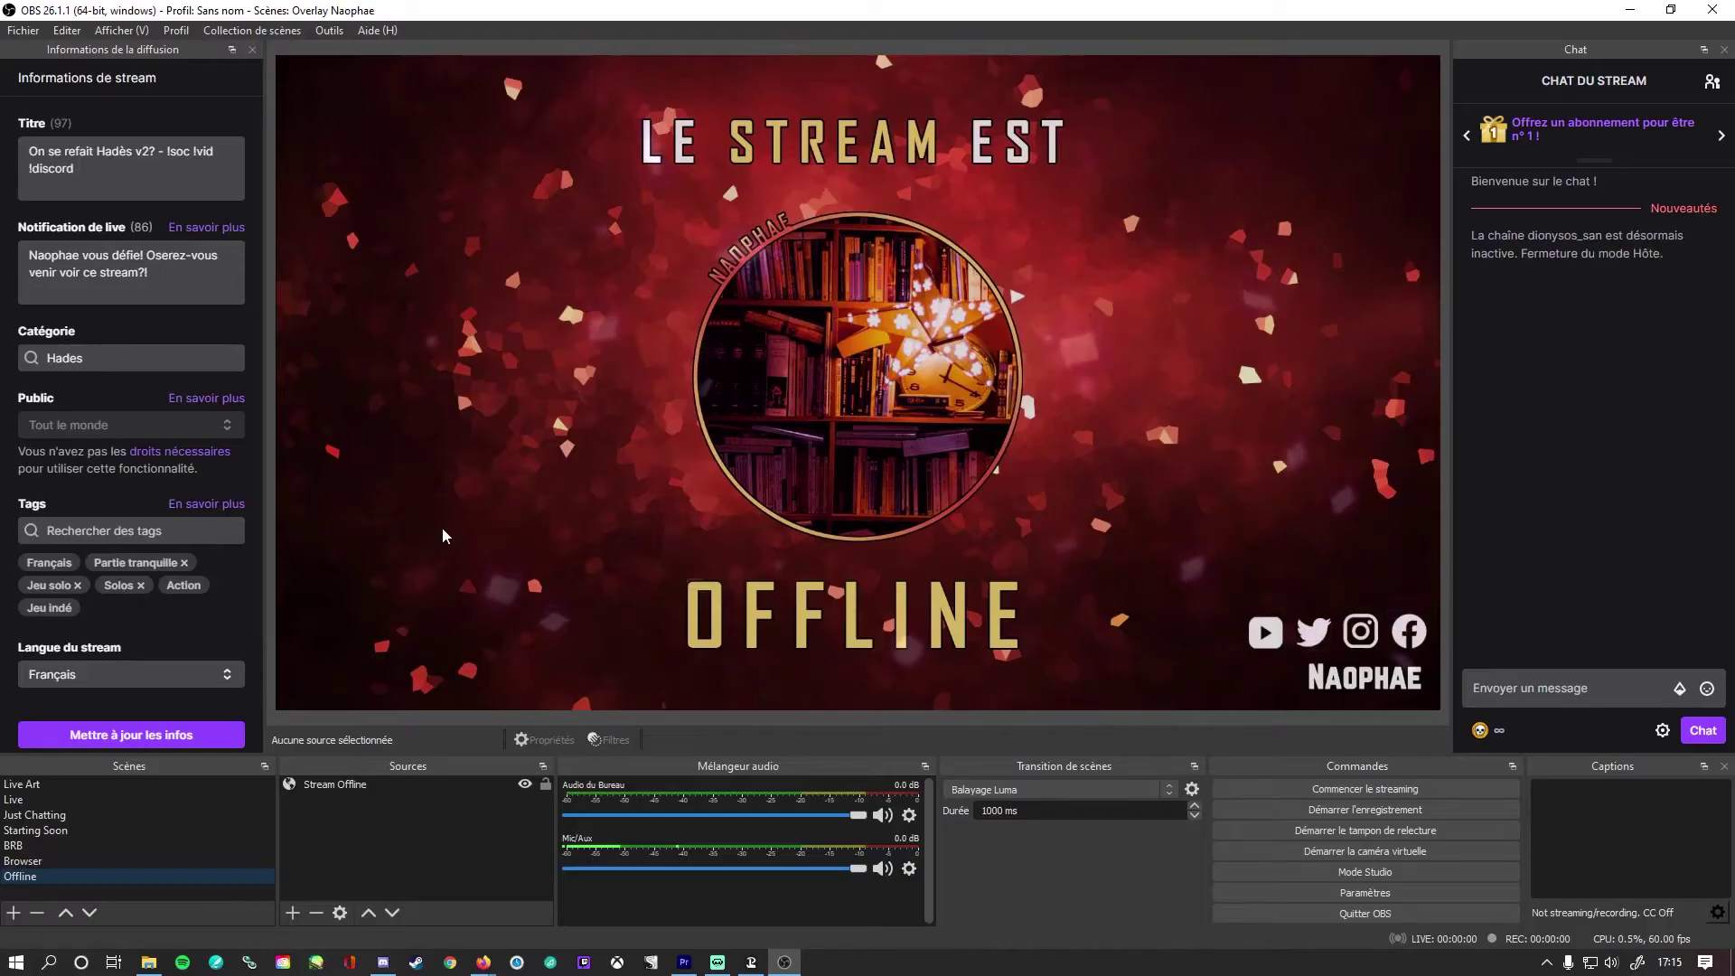
Switch to OBS and confirm its WebSocket server settings with the server enabled on port 4444 and password authentication on
{"action": "left_click", "coordinate": [331, 32]}
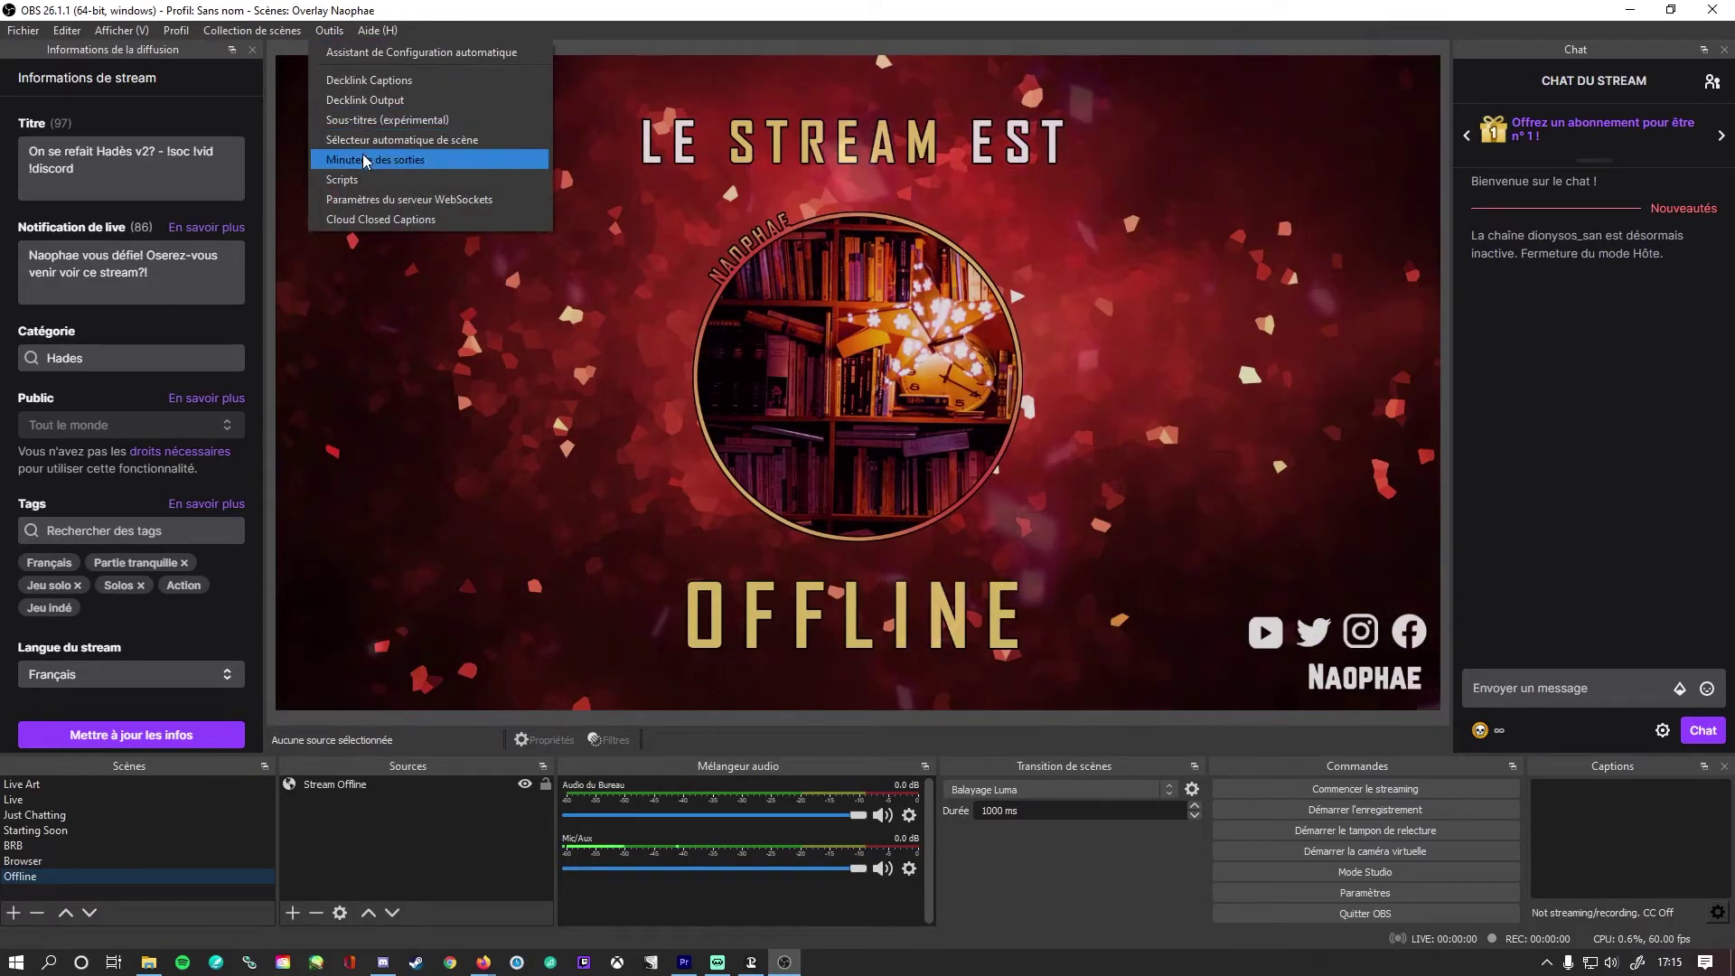
{"action": "left_click", "coordinate": [380, 199]}
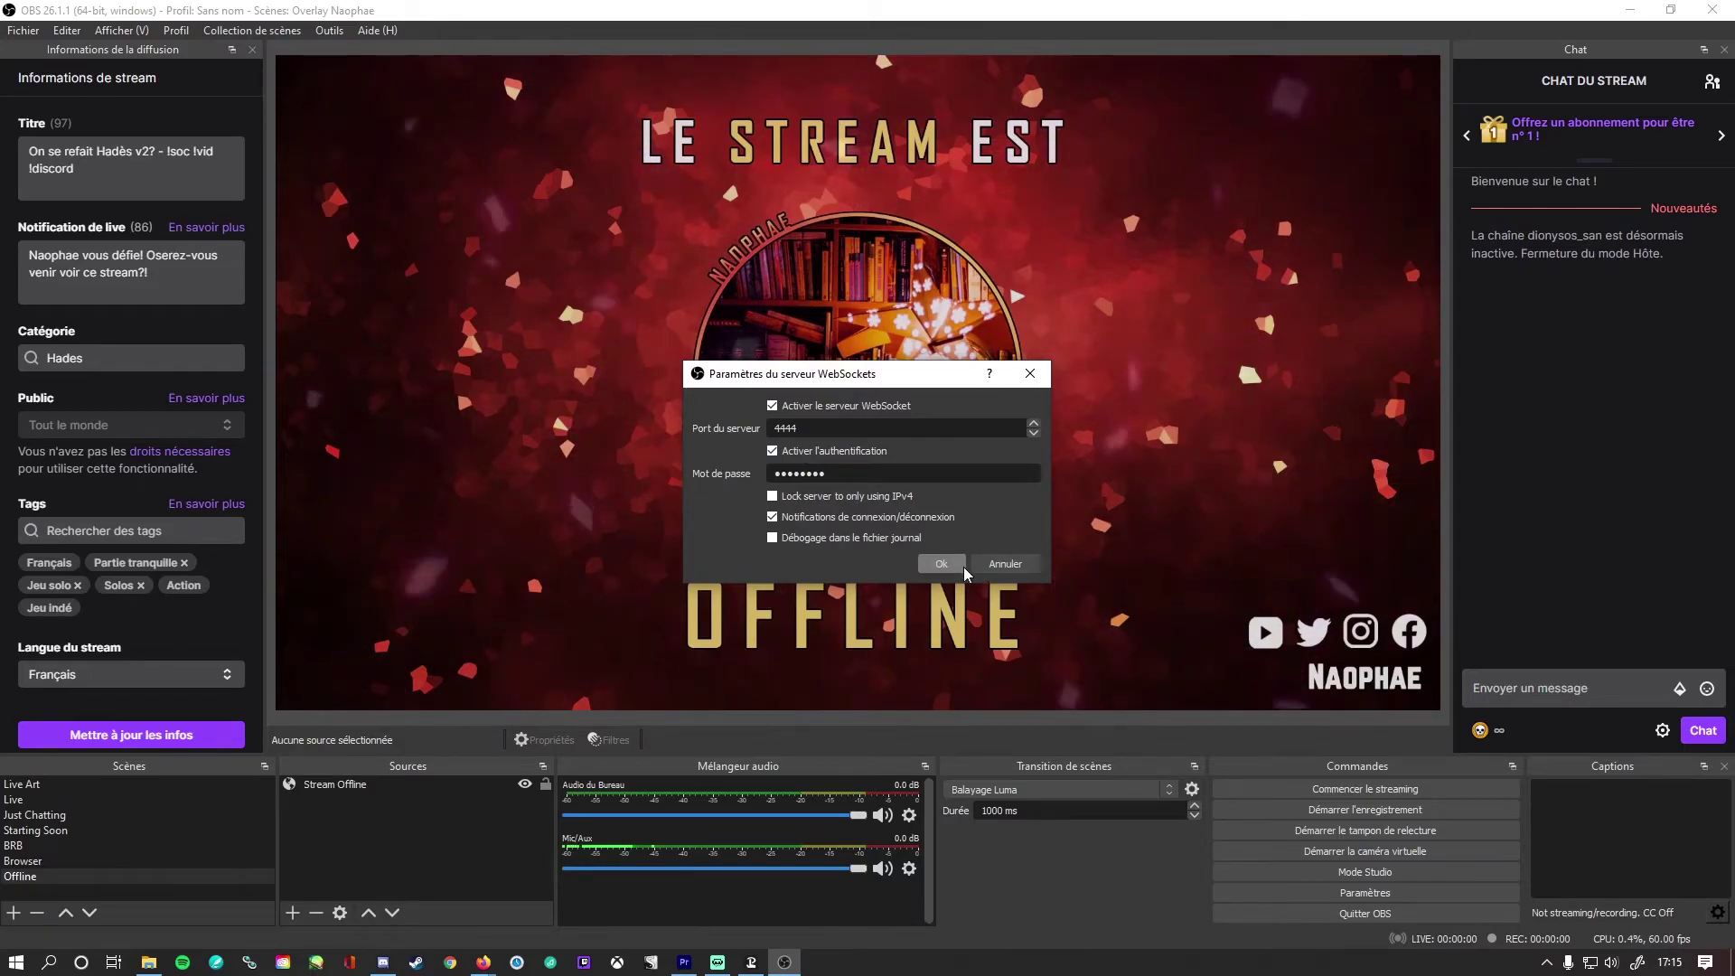
{"action": "left_click", "coordinate": [958, 565]}
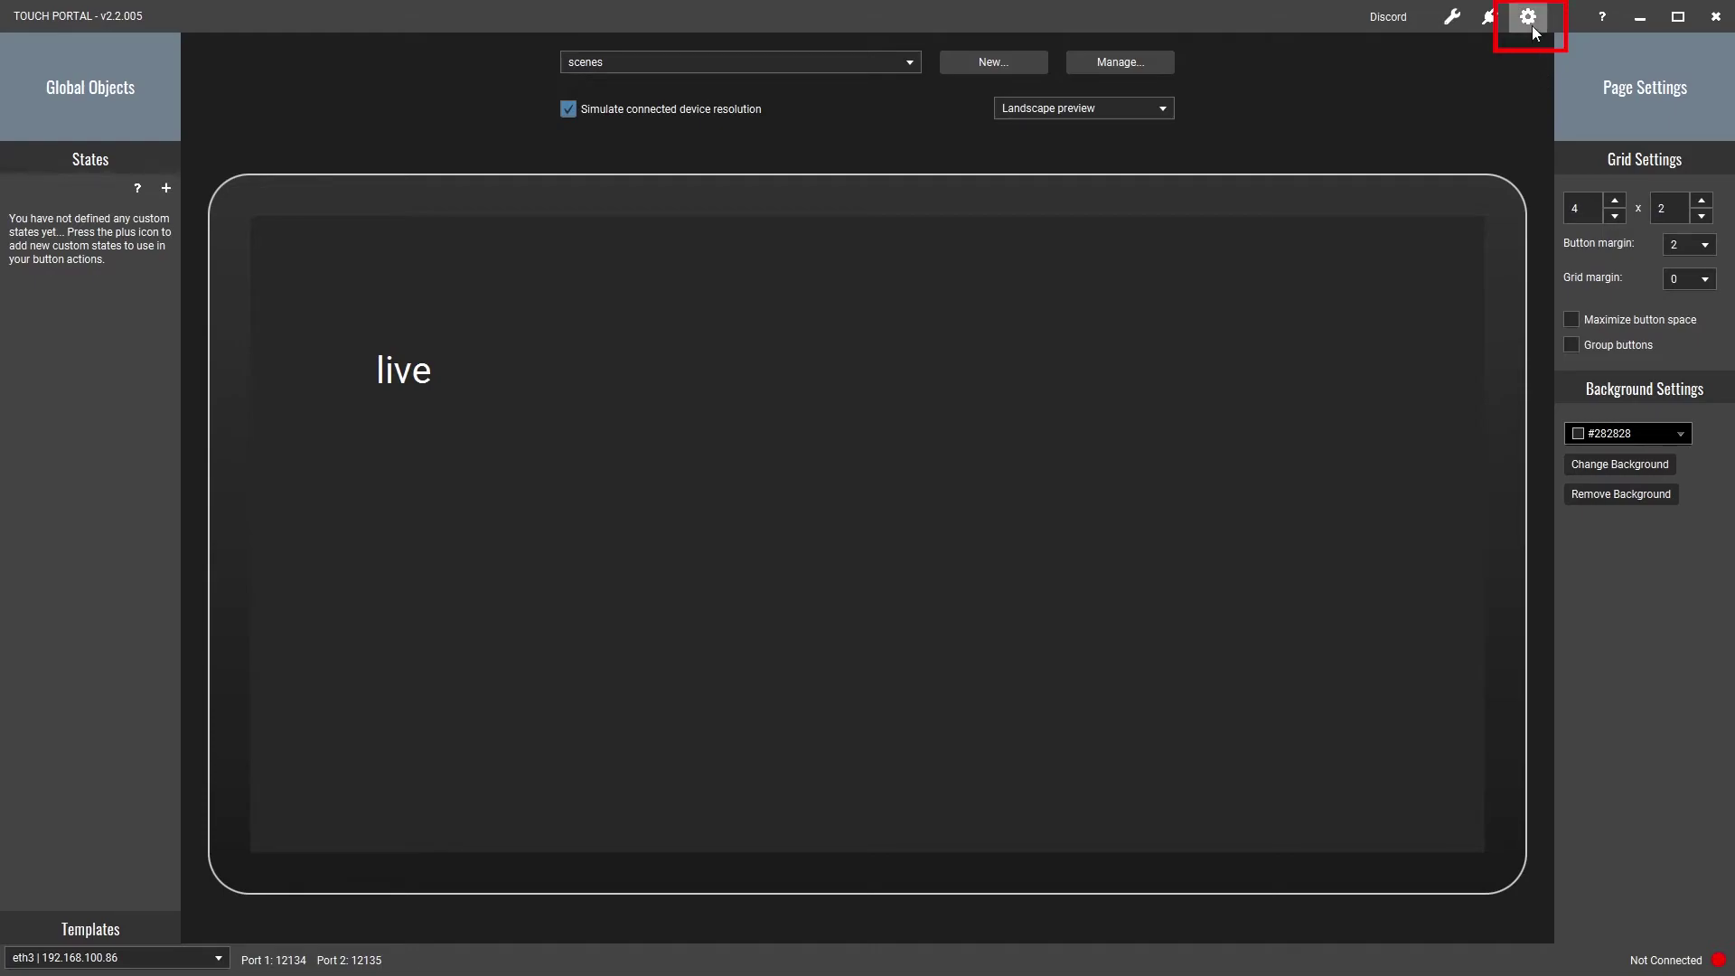
Switch to Touch Portal and save its OBS connection settings with localhost, port 4444, the WebSocket password and auto connect
{"action": "left_click", "coordinate": [1532, 27]}
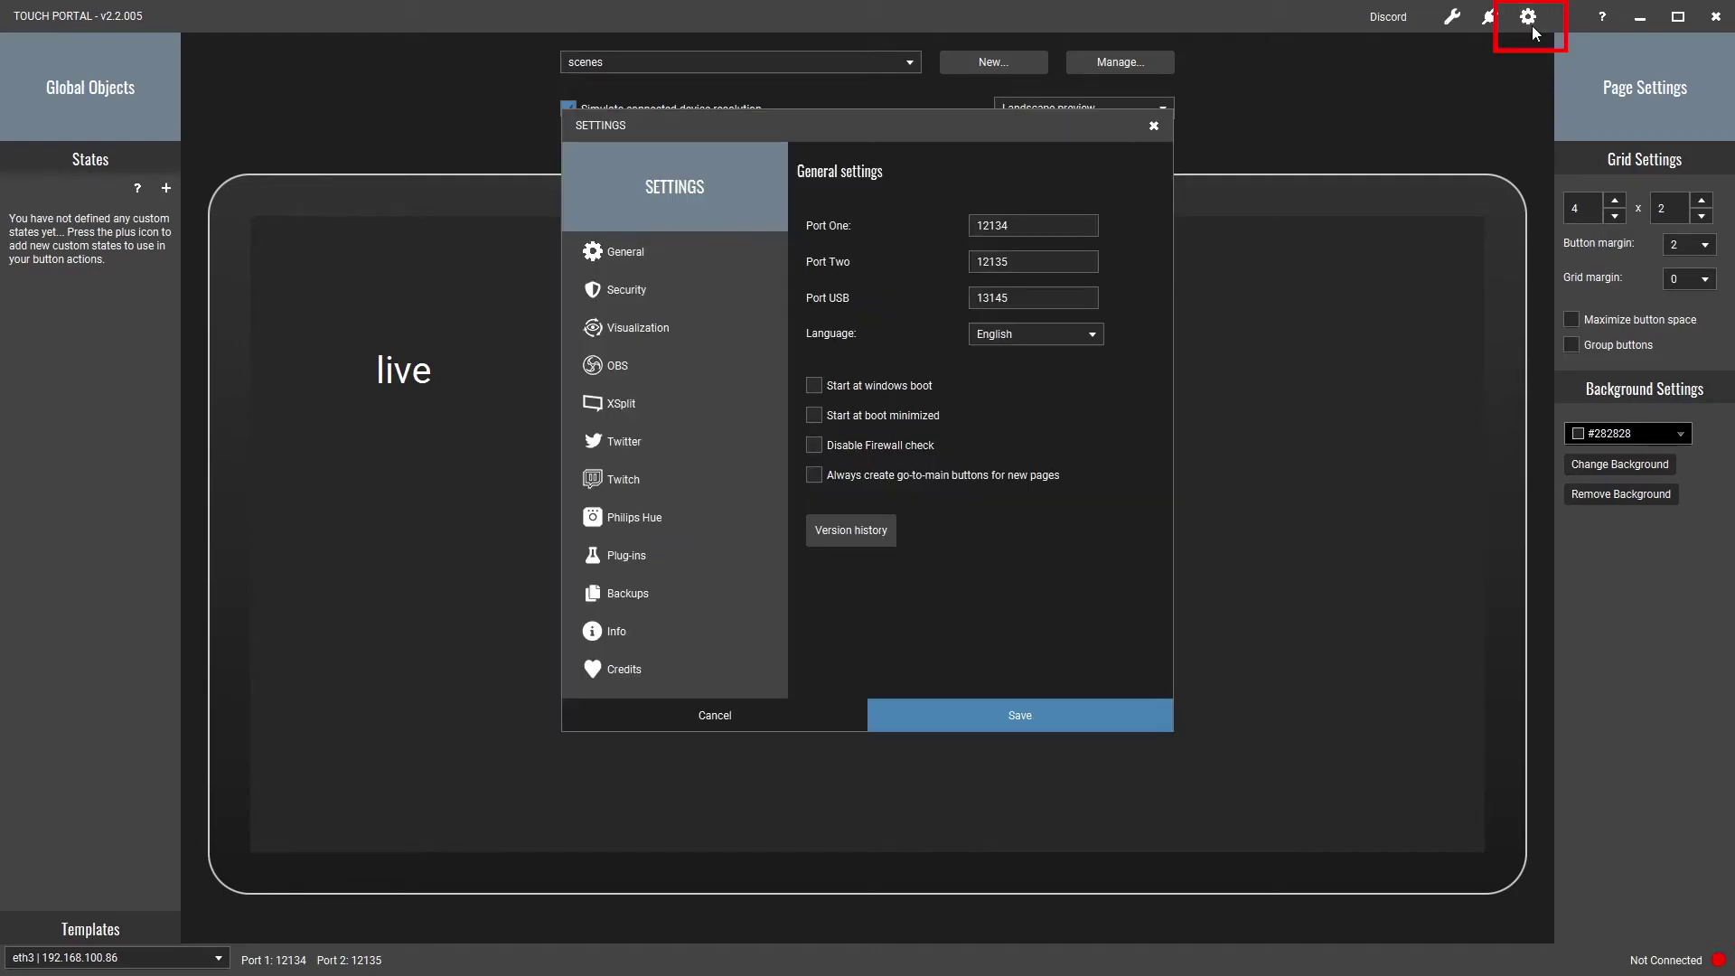
{"action": "left_click", "coordinate": [696, 381]}
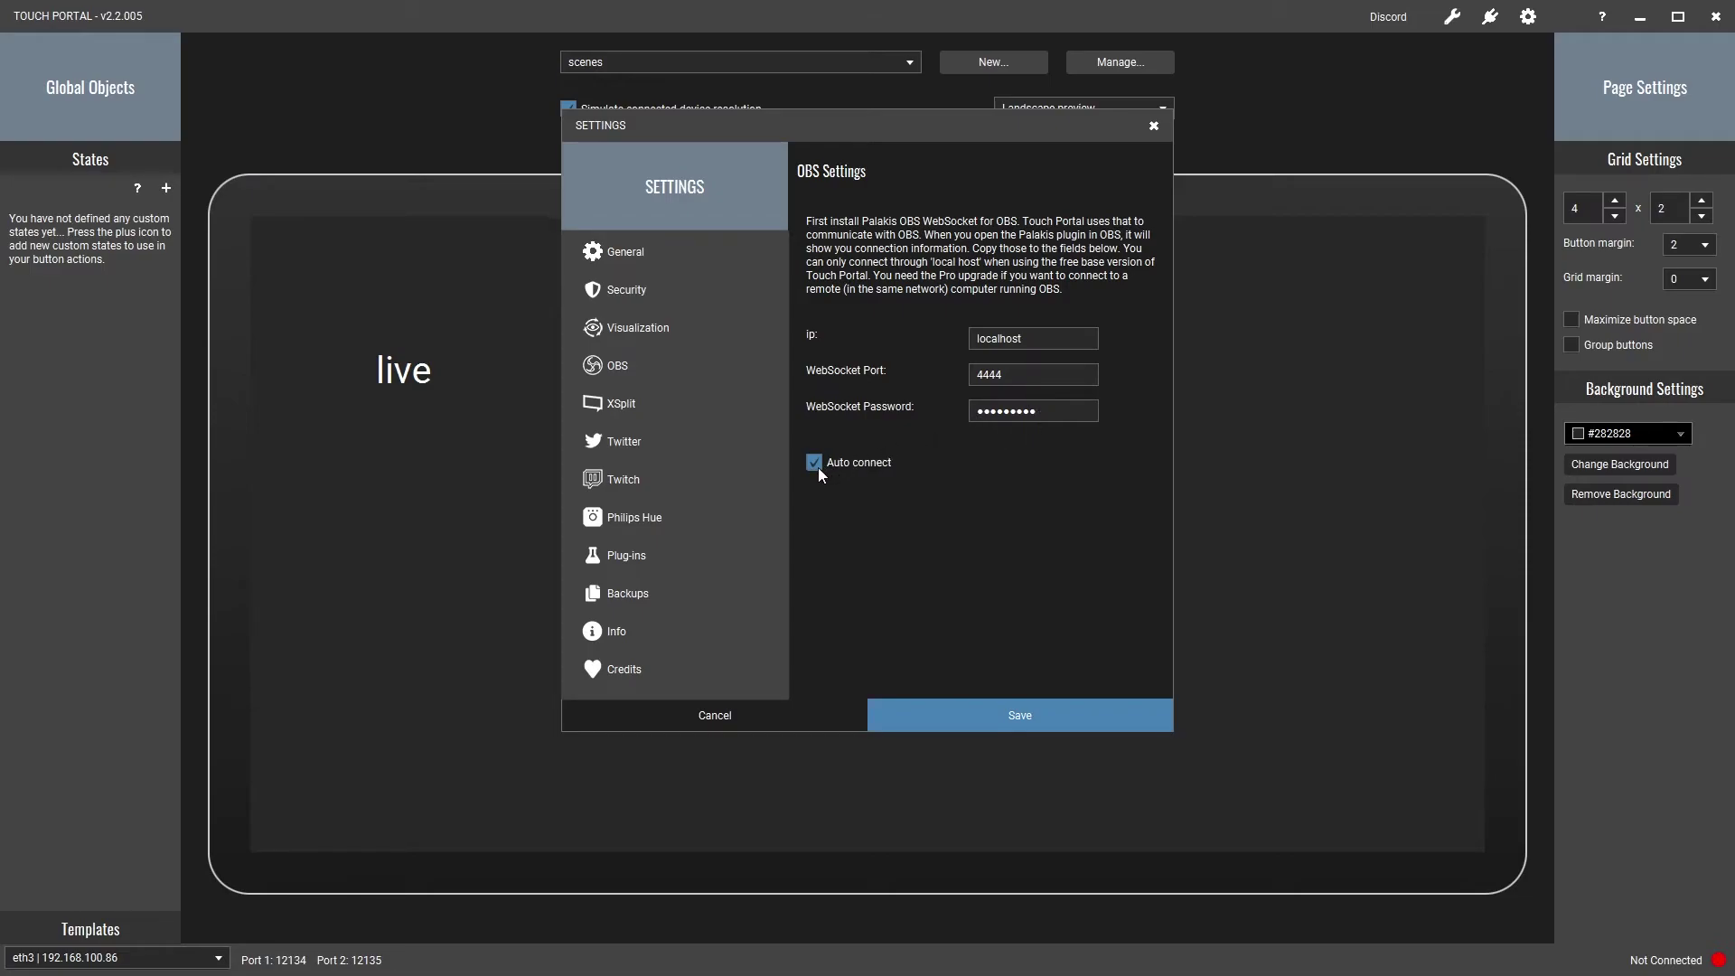
{"action": "left_click", "coordinate": [1006, 713]}
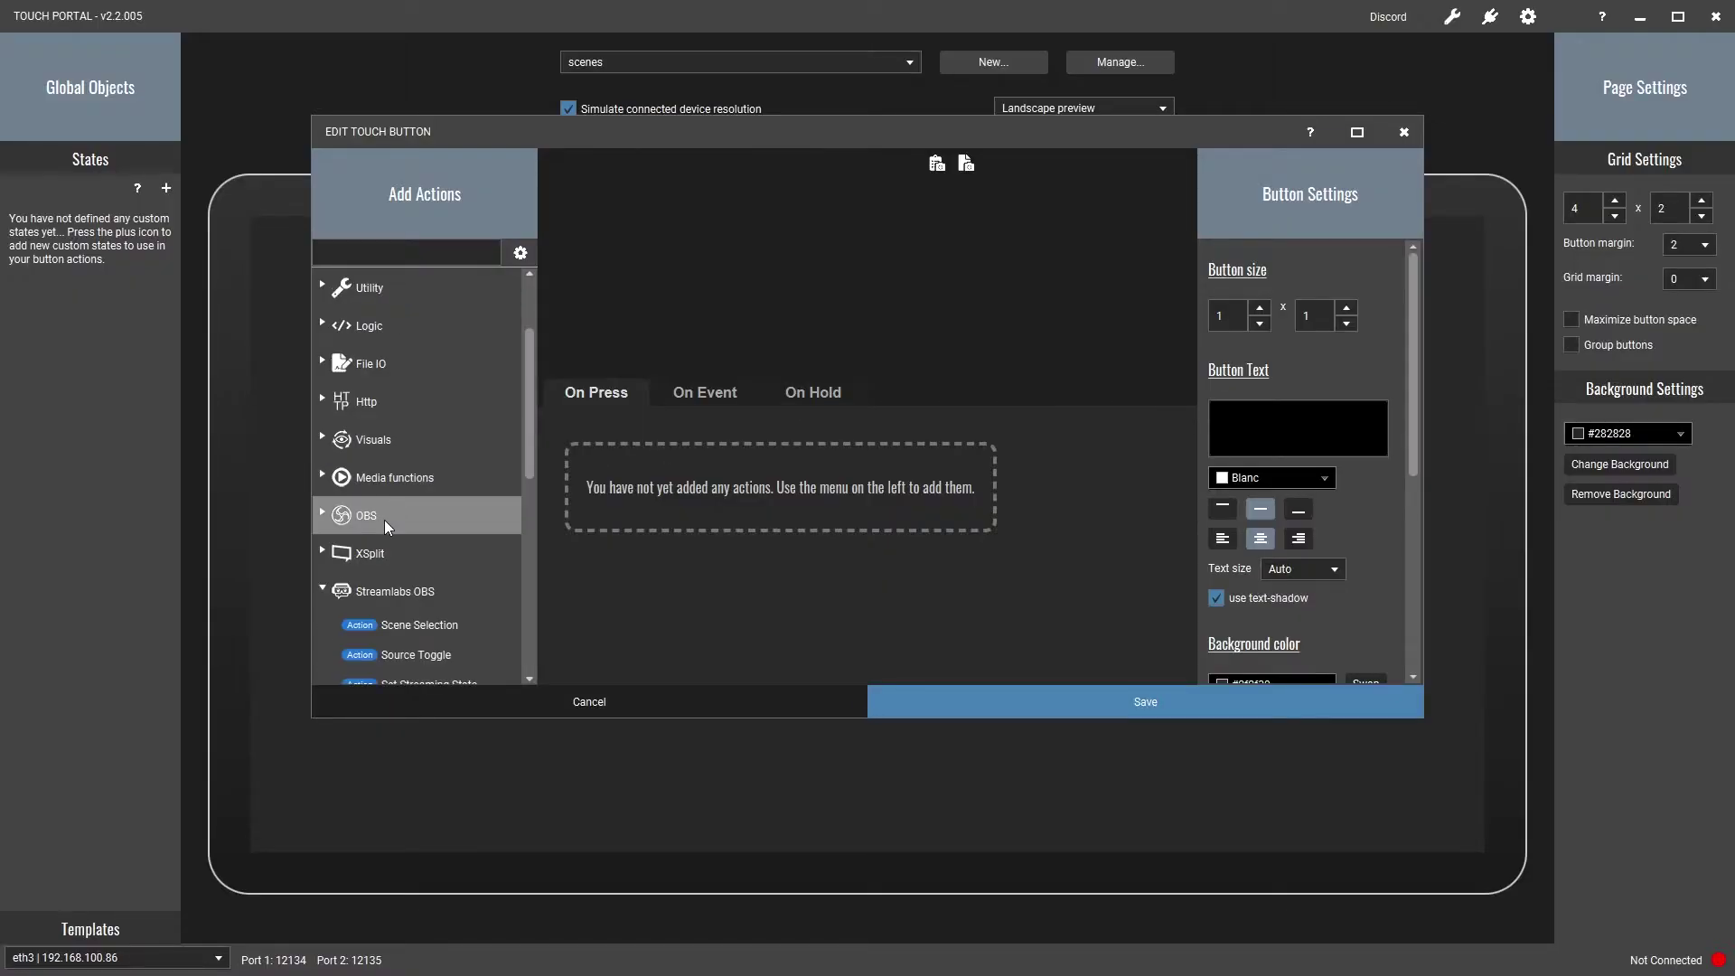
Give the new button on the scenes page the OBS Set Scene action with scene Live, label it "live obs" and save it
{"action": "left_click", "coordinate": [322, 511]}
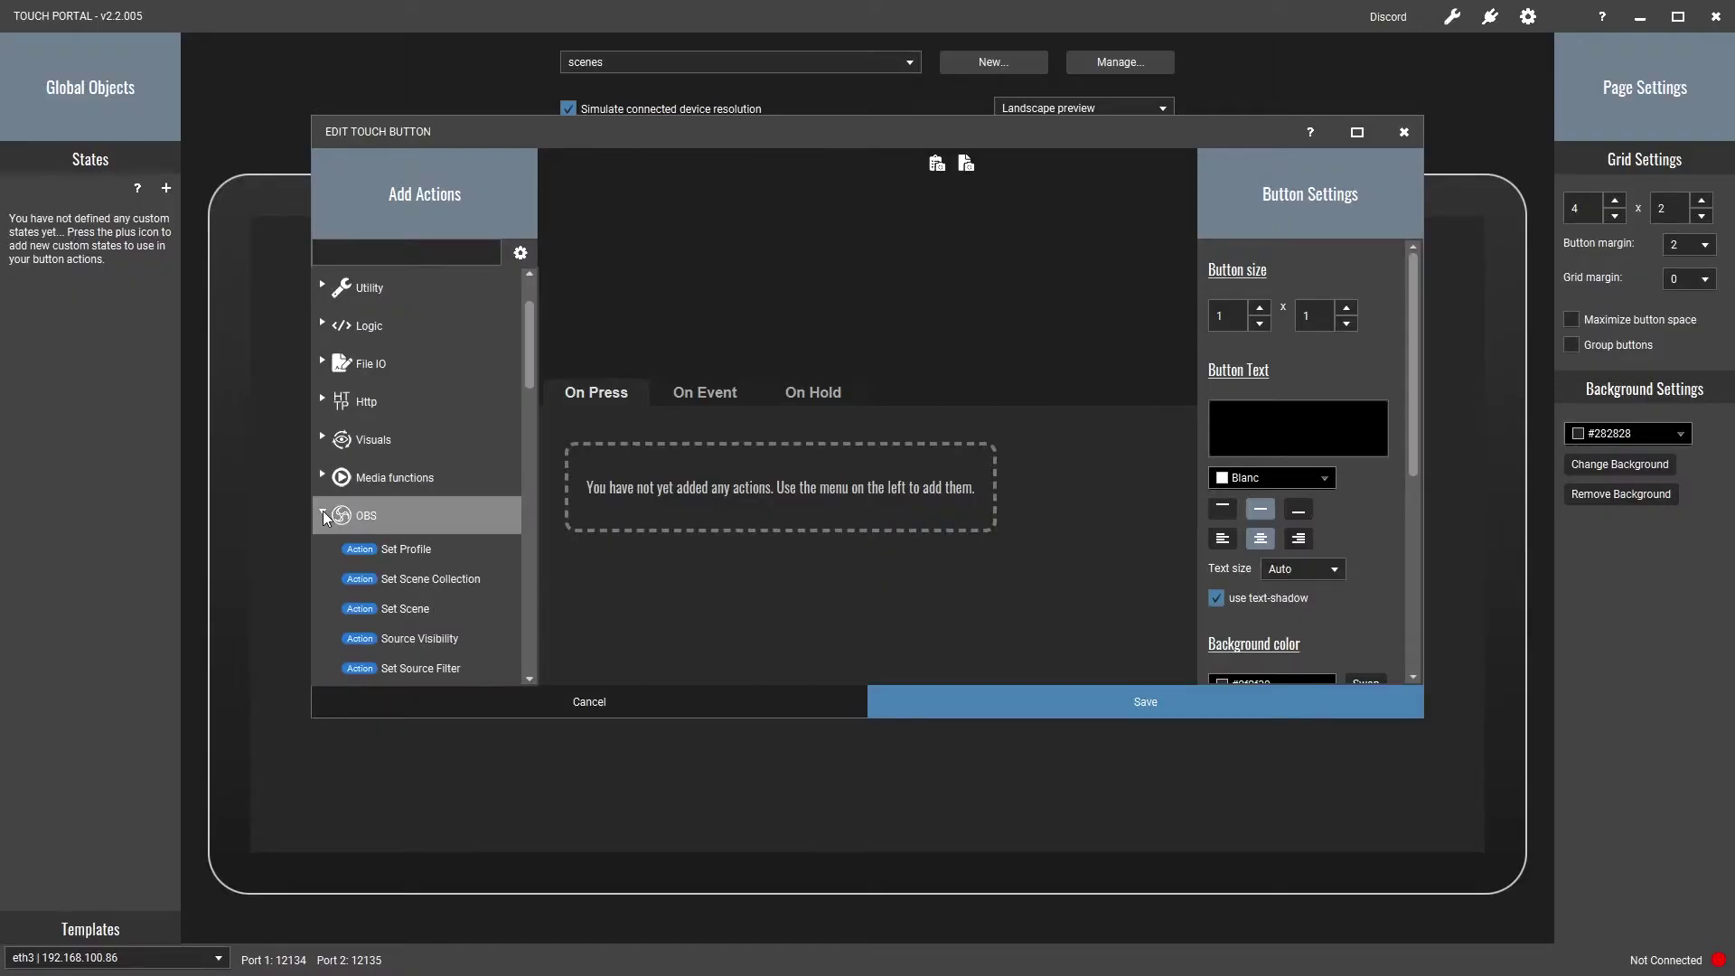
{"action": "double_click", "coordinate": [417, 611]}
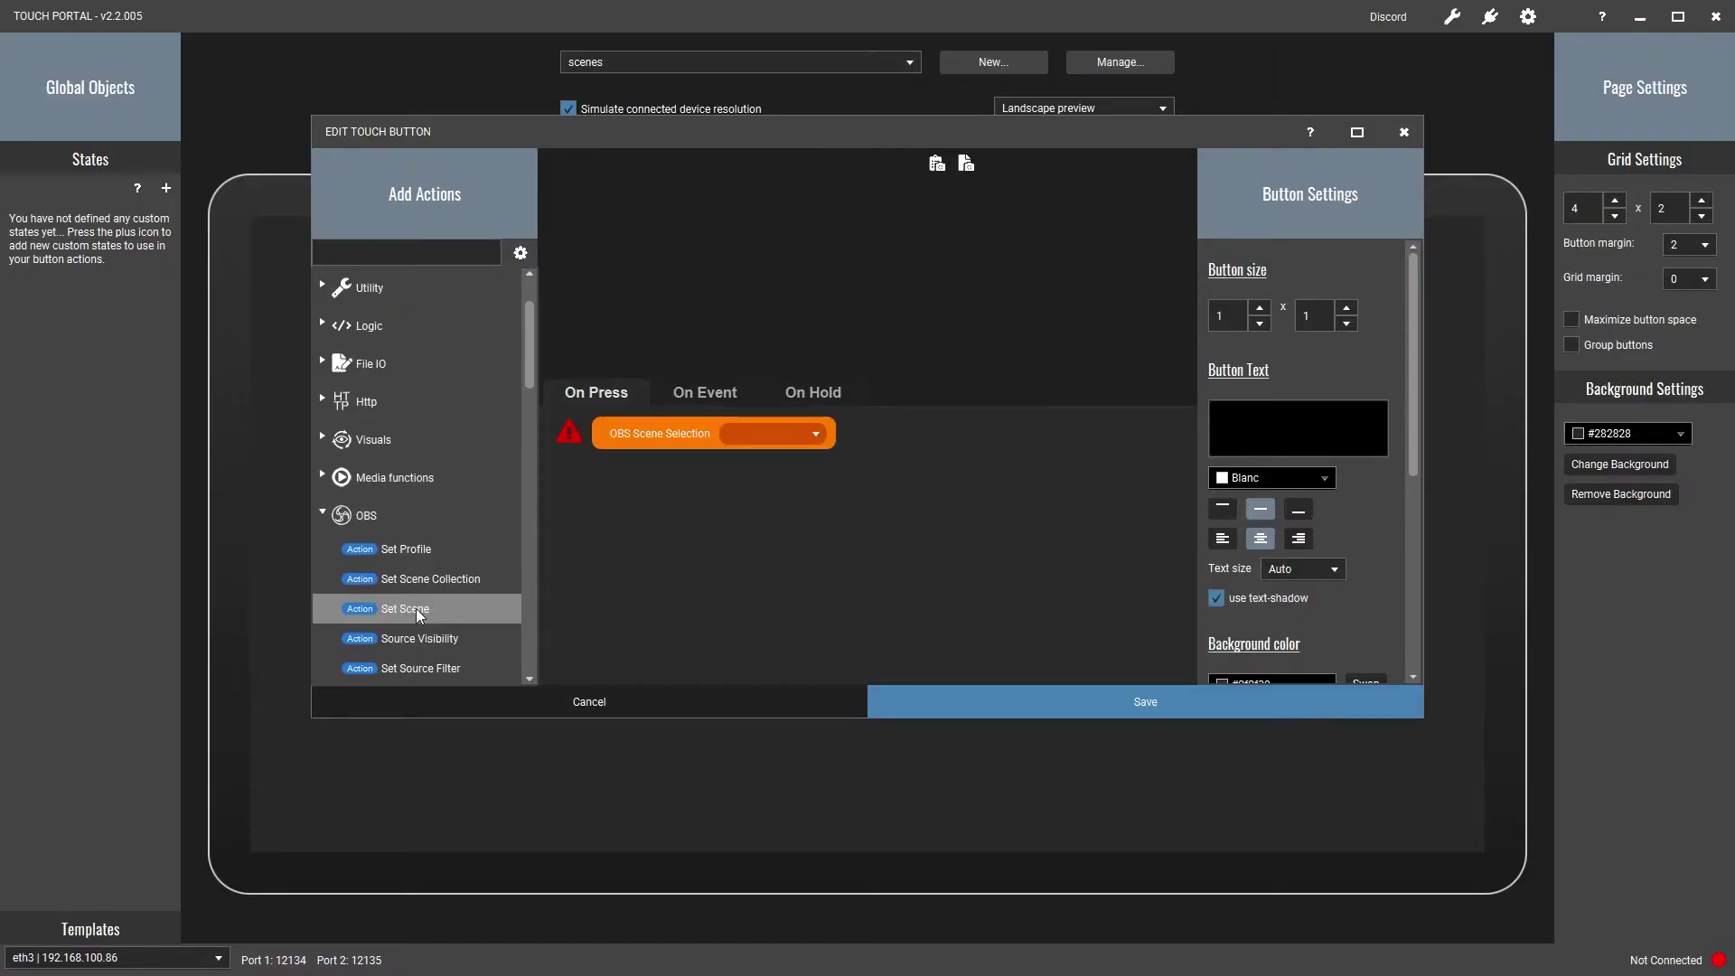
{"action": "left_click", "coordinate": [805, 437]}
{"action": "left_click", "coordinate": [740, 473]}
{"action": "type", "text": "live obs"}
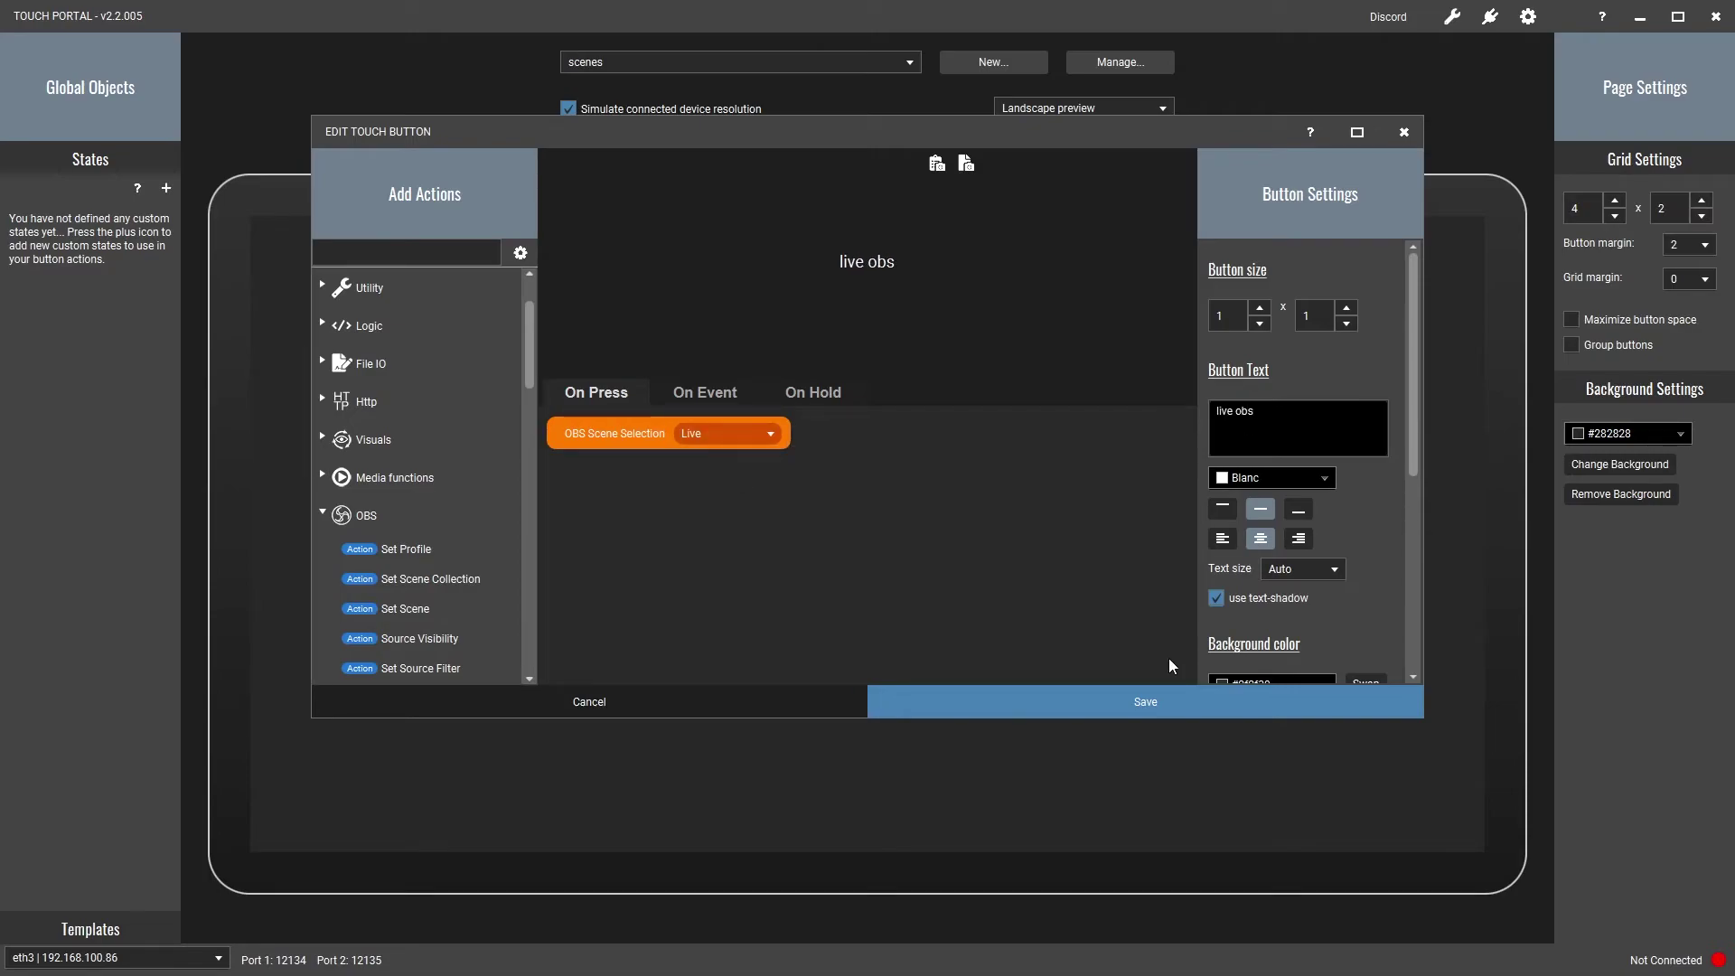
{"action": "left_click", "coordinate": [1162, 697]}
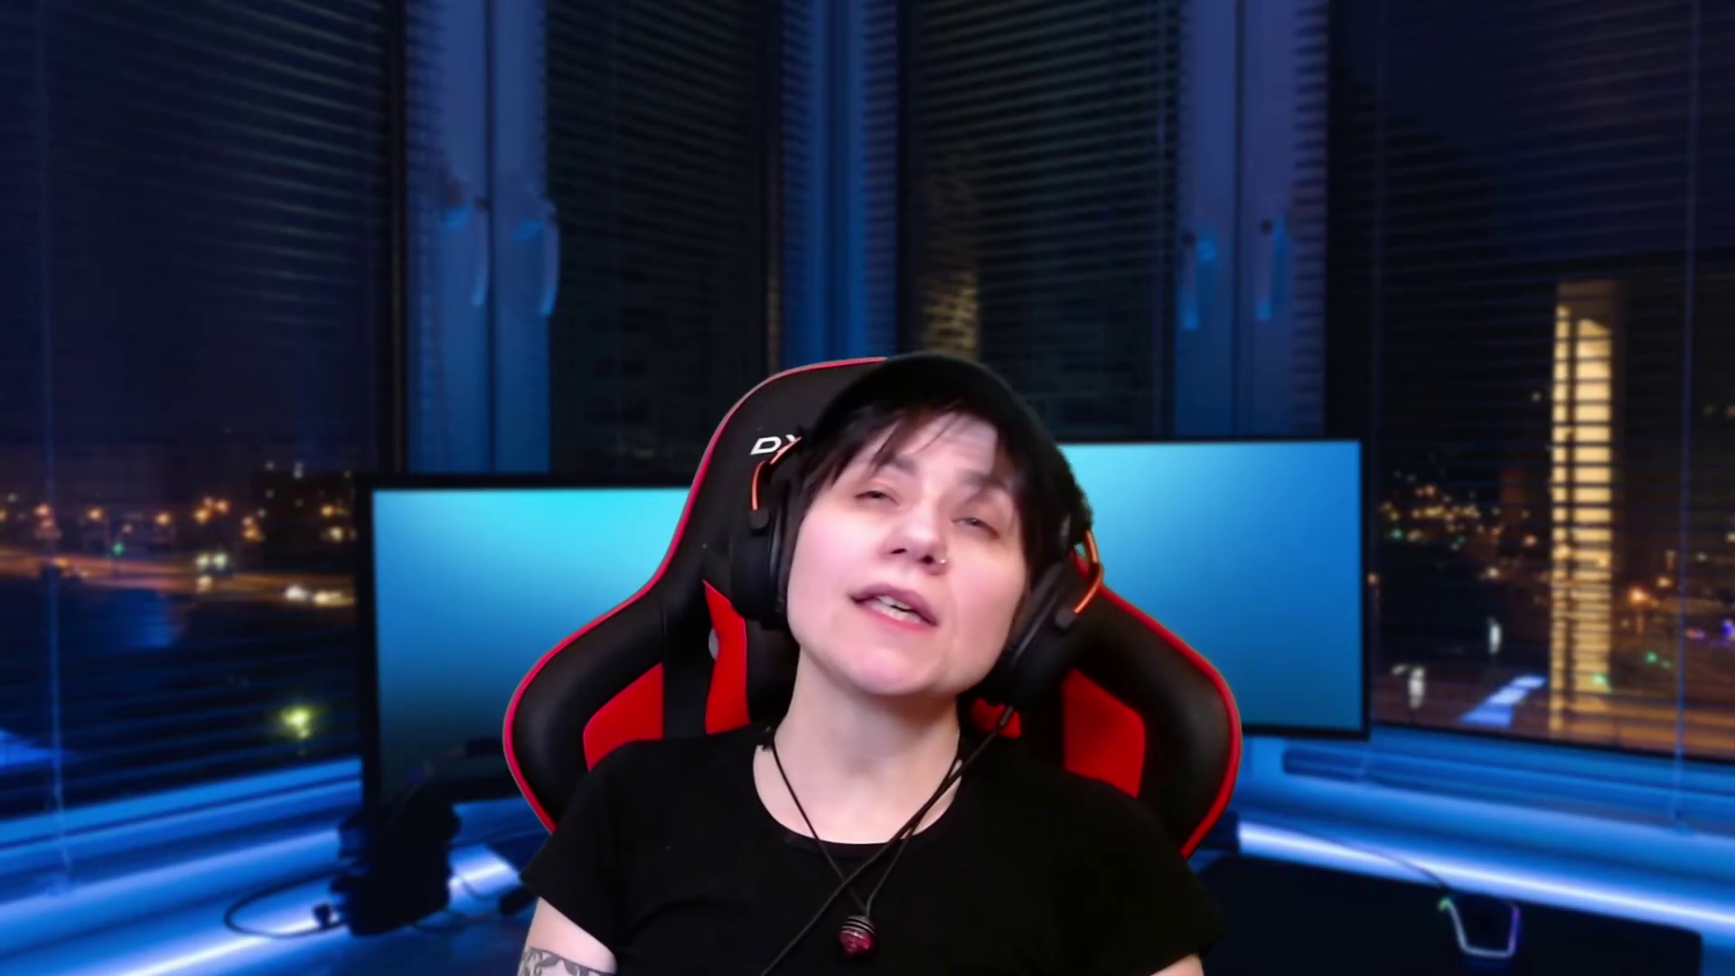